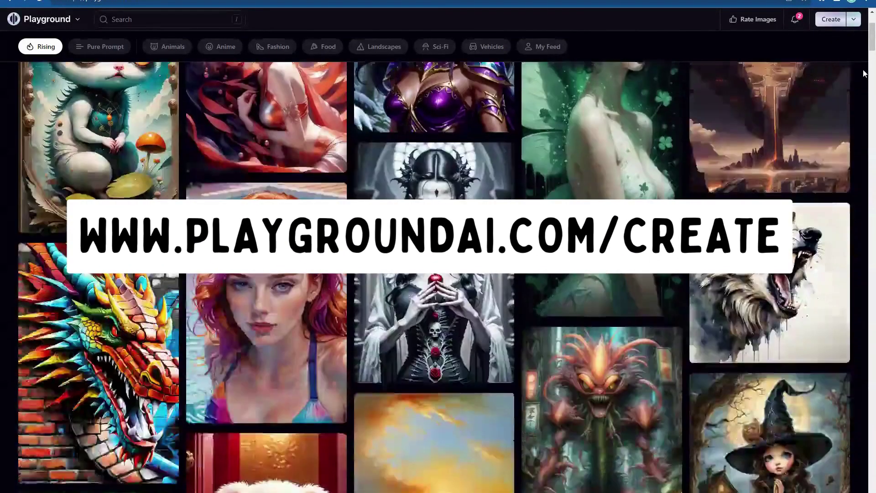
Step: Leave the Rising feed and load playgroundai.com/create in the browser
scroll(865, 74, "down", 5)
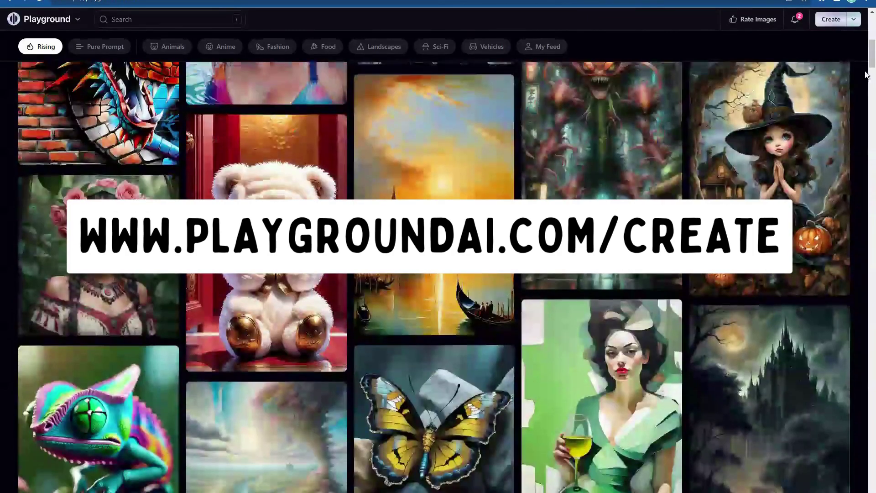
scroll(866, 74, "down", 10)
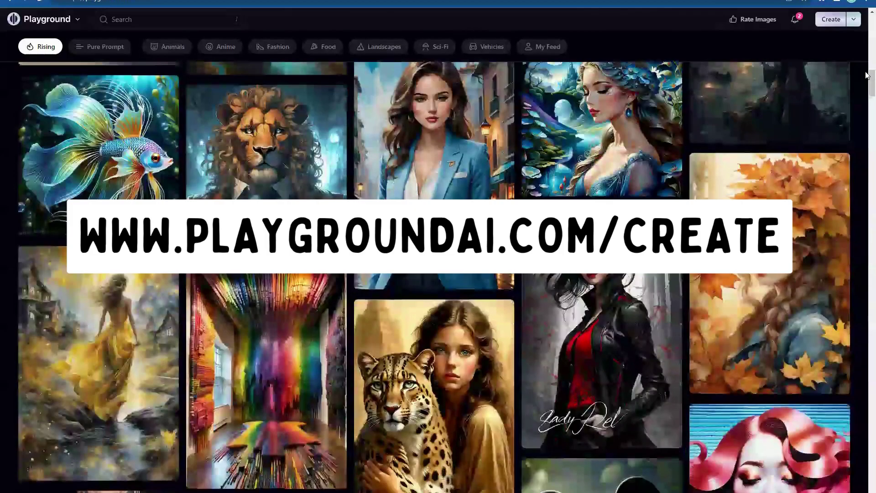
scroll(866, 75, "down", 7)
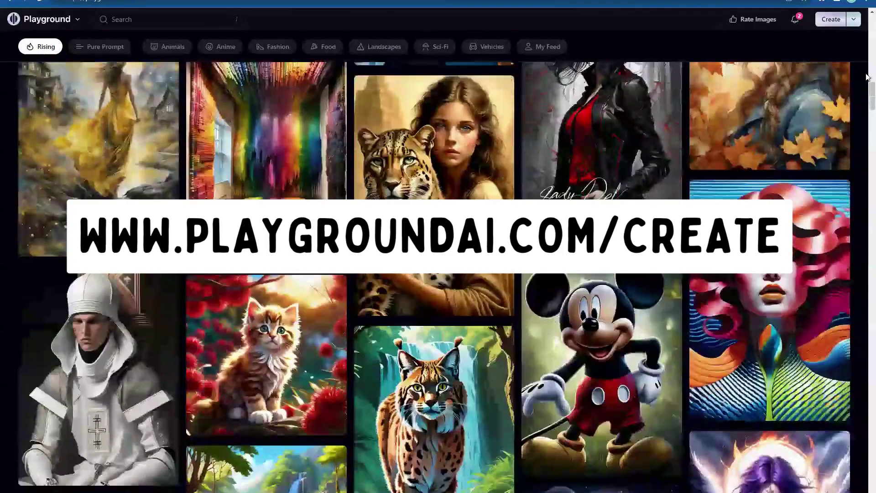
scroll(866, 75, "down", 4)
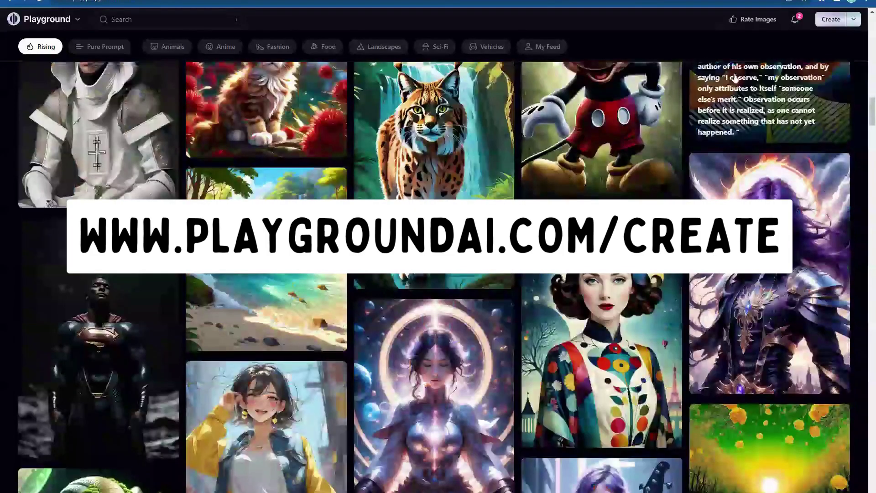
left_click(462, 2)
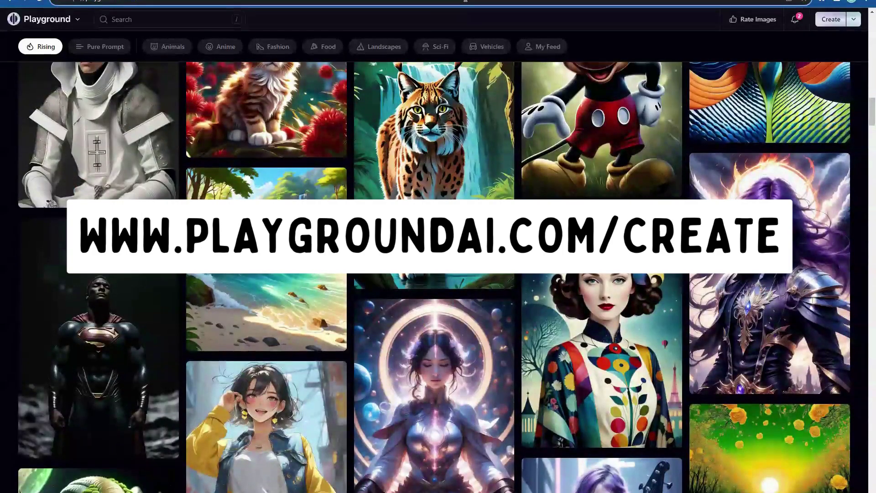
type("playgroundai.com/create")
key("Return")
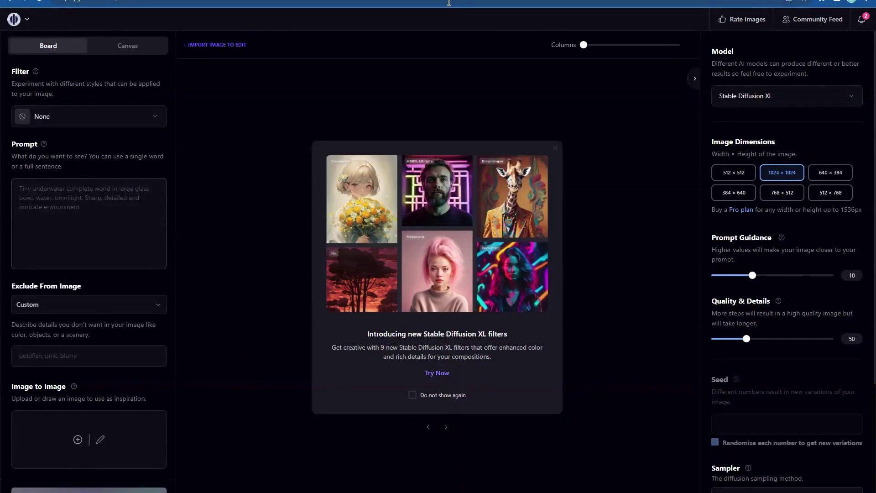
Step: Close the new filters announcement and reselect Stable Diffusion XL as the model
left_click(555, 150)
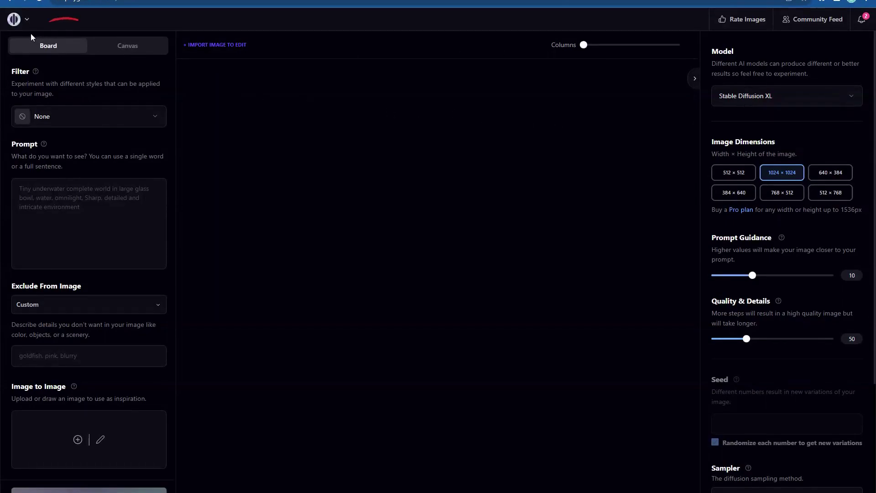
left_click(773, 98)
left_click(774, 139)
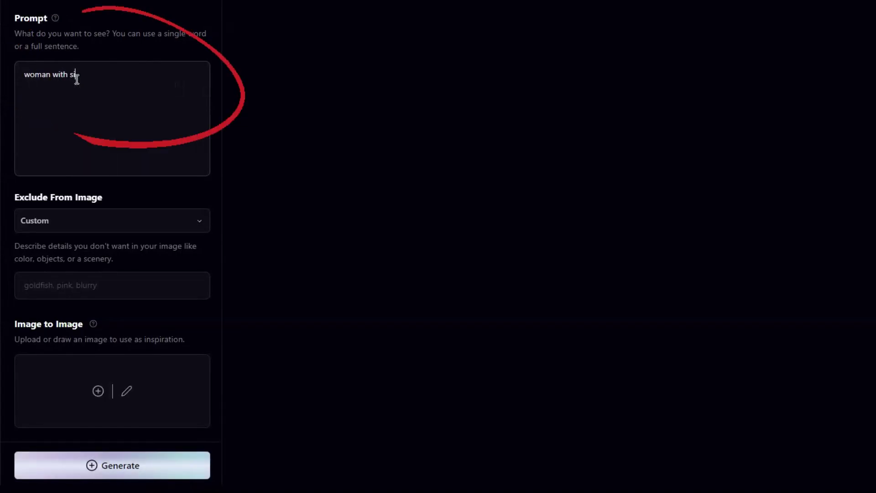
key("BackSpace")
Step: Change the prompt to 'woman holding sign' and generate four images
type("holding ")
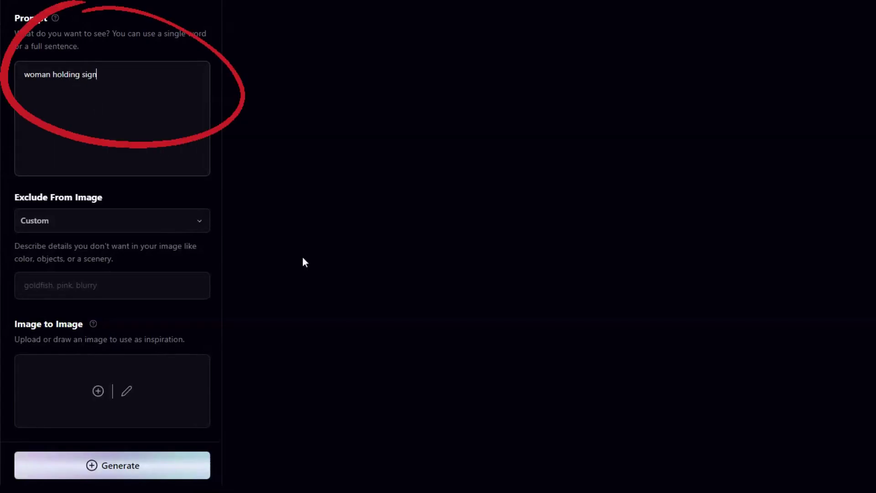
type("sign")
left_click(120, 470)
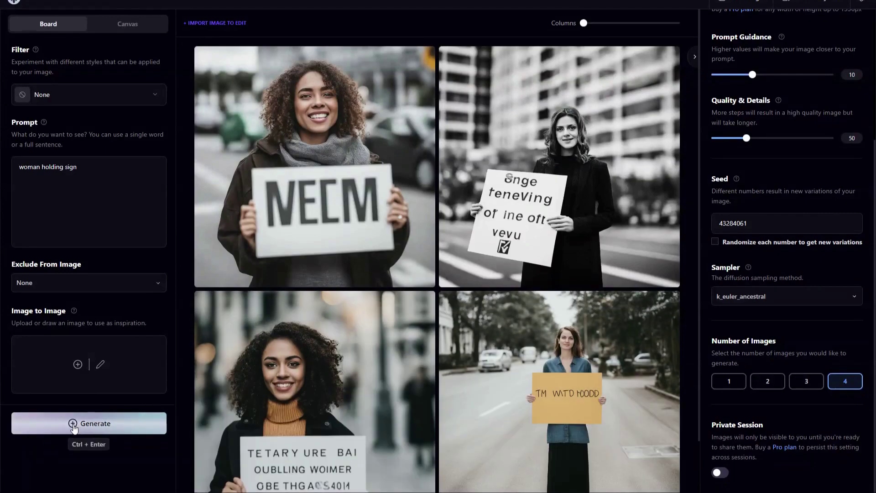
Step: Leave the filter on None and regenerate images from 'happy woman holding sign'
left_click(159, 97)
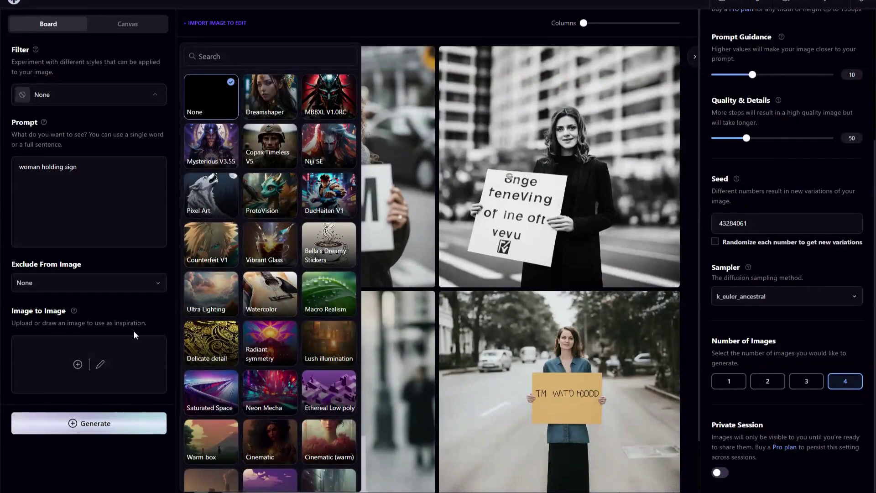
left_click(137, 305)
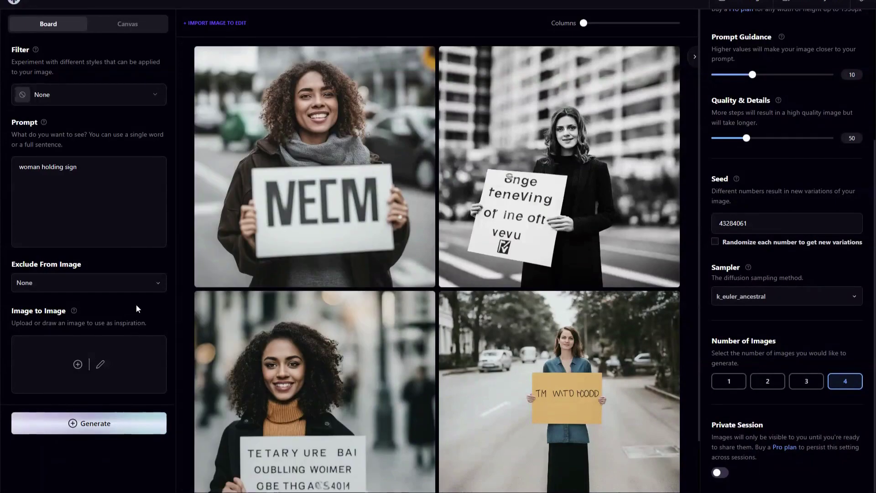
left_click(103, 426)
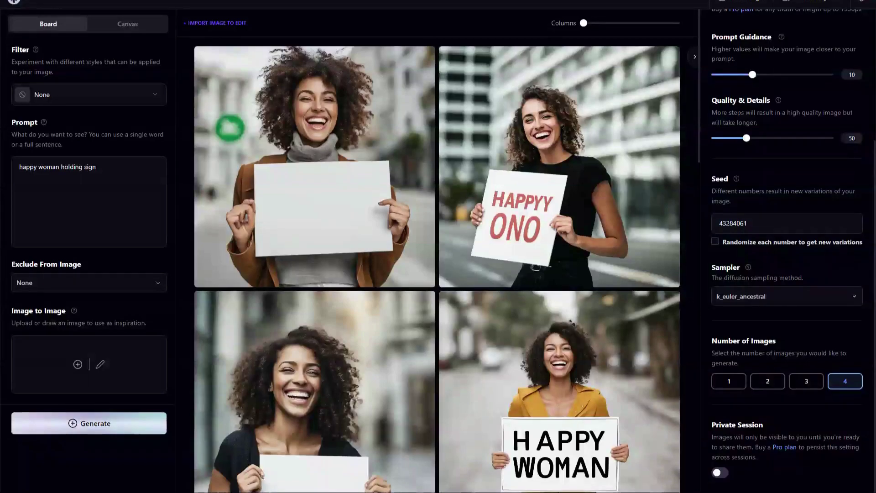
left_click_drag(98, 168, 14, 166)
left_click(55, 179)
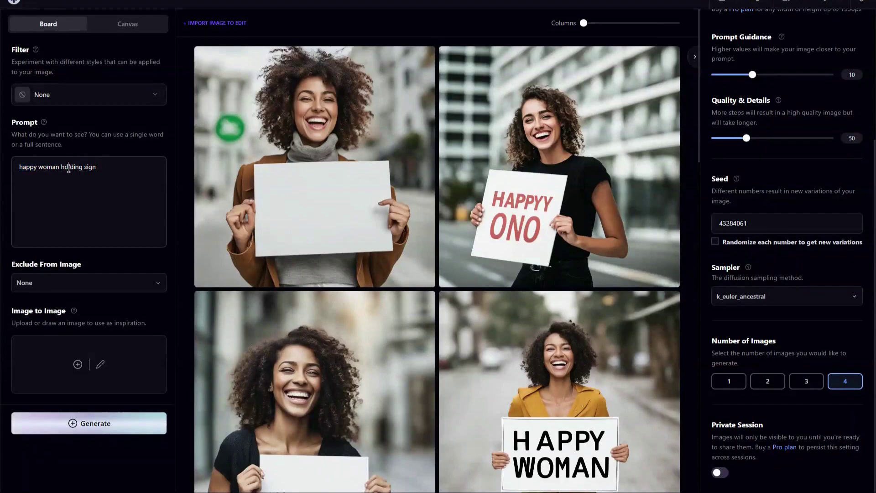
Step: Download the fourth image, the laughing woman holding the HAPPY WOMAN sign
mouse_move(592, 160)
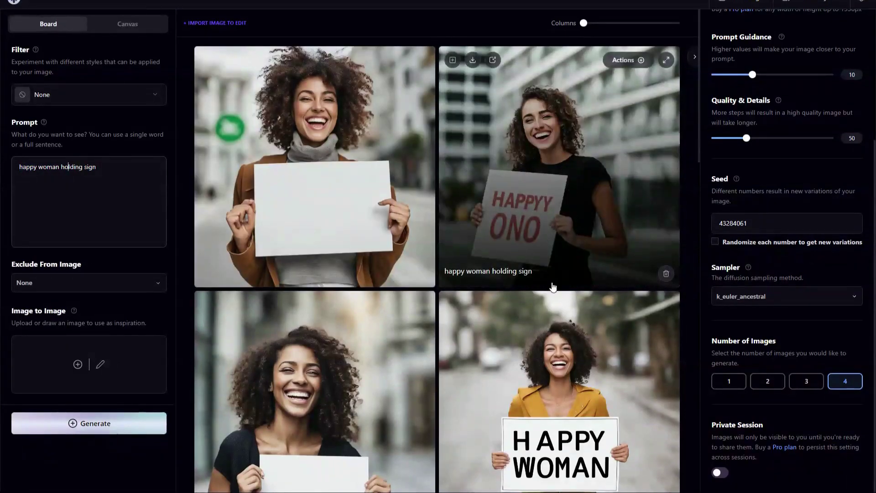
mouse_move(329, 391)
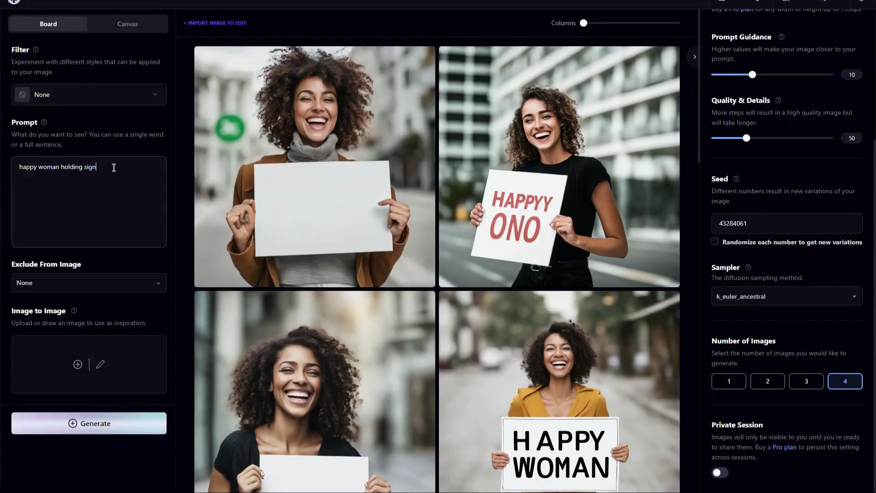
mouse_move(264, 324)
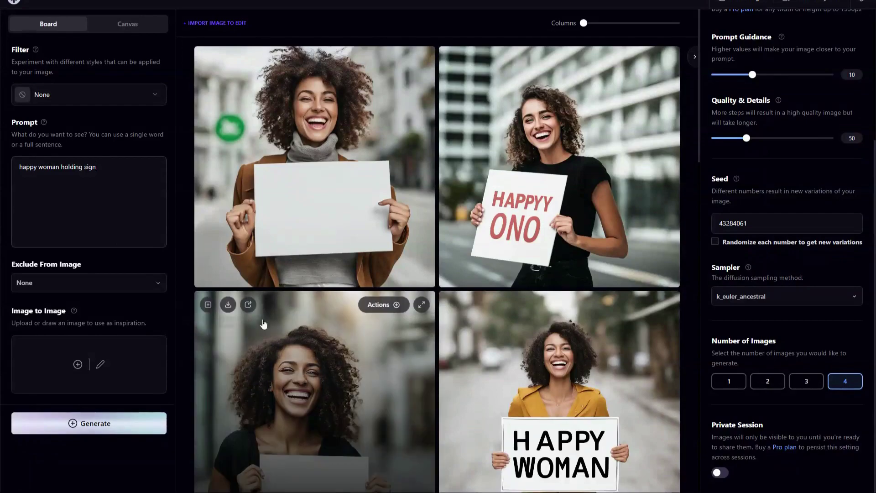
mouse_move(565, 388)
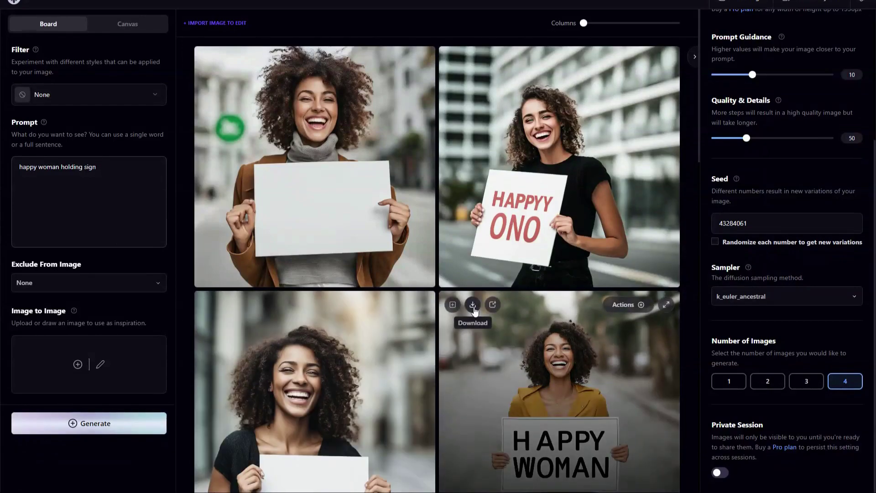
left_click(473, 305)
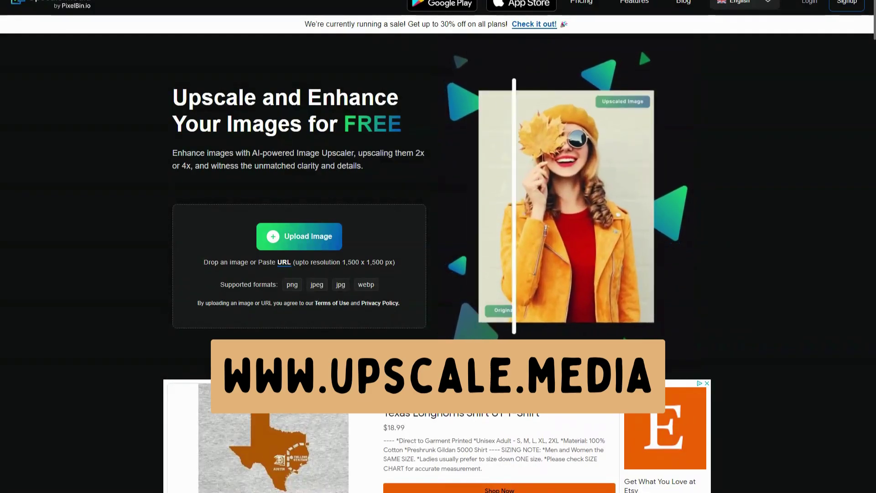
Step: Upload the HAPPY WOMAN PNG and download the 2x AI-upscaled 2048 × 2048 version
left_click_drag(21, 215, 289, 246)
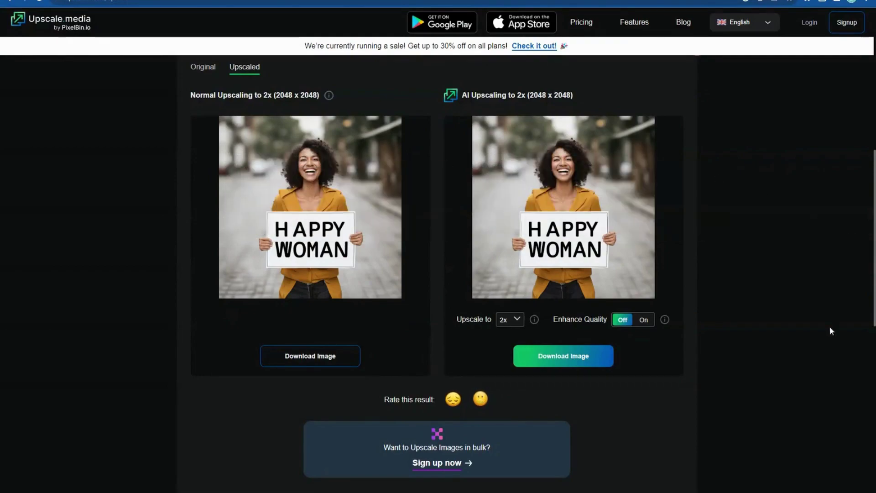
left_click(575, 360)
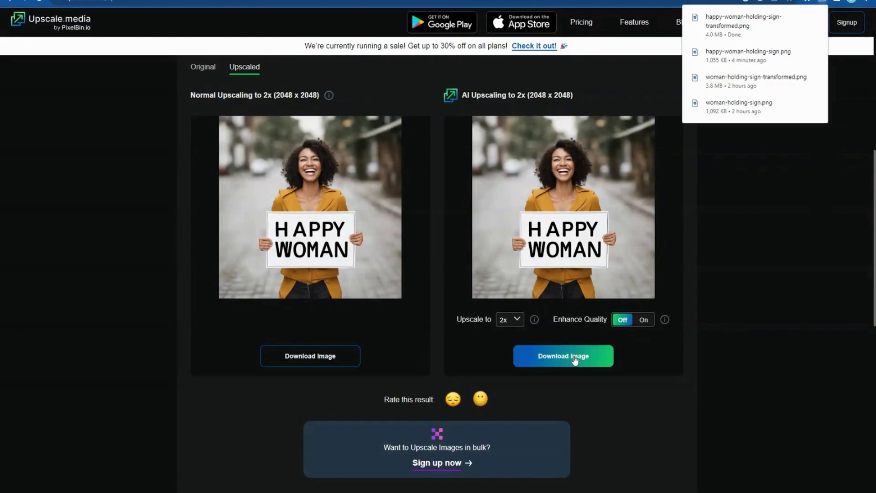
left_click(763, 329)
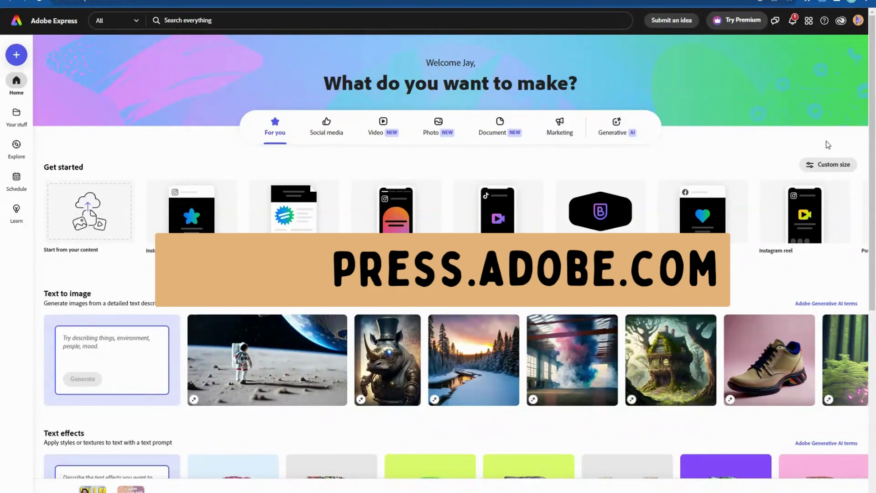
Step: Start a new design and scroll the size list to YouTube thumbnail, 1280 × 720 px
scroll(410, 272, "down", 4)
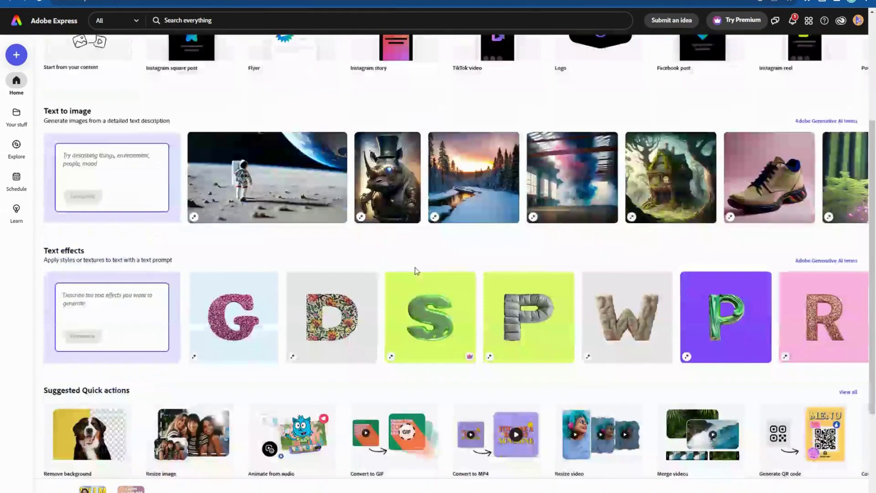
scroll(415, 271, "up", 4)
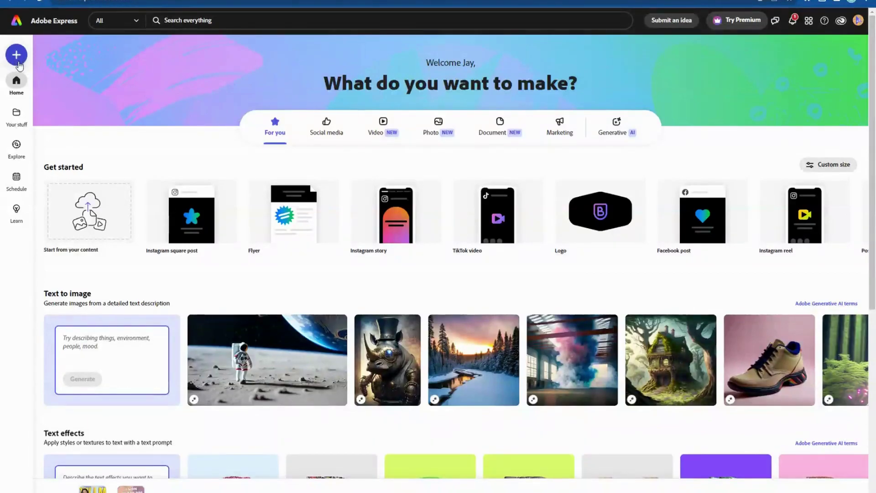
left_click(18, 62)
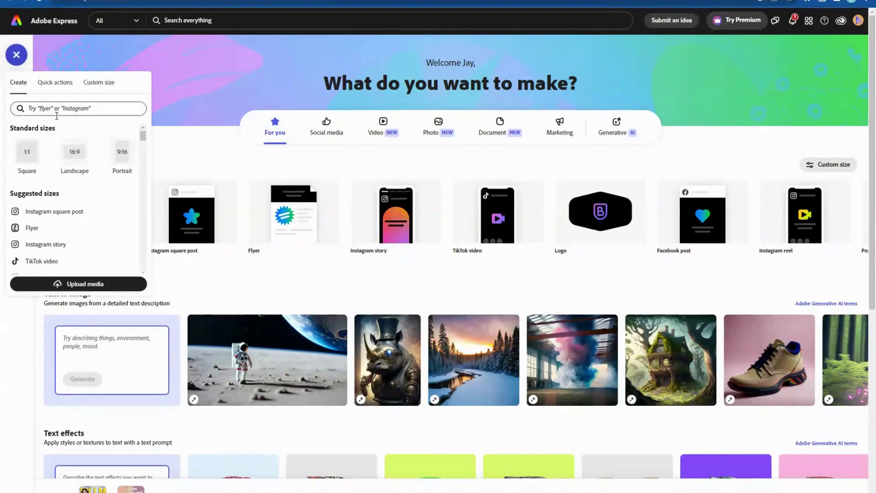
scroll(83, 209, "down", 3)
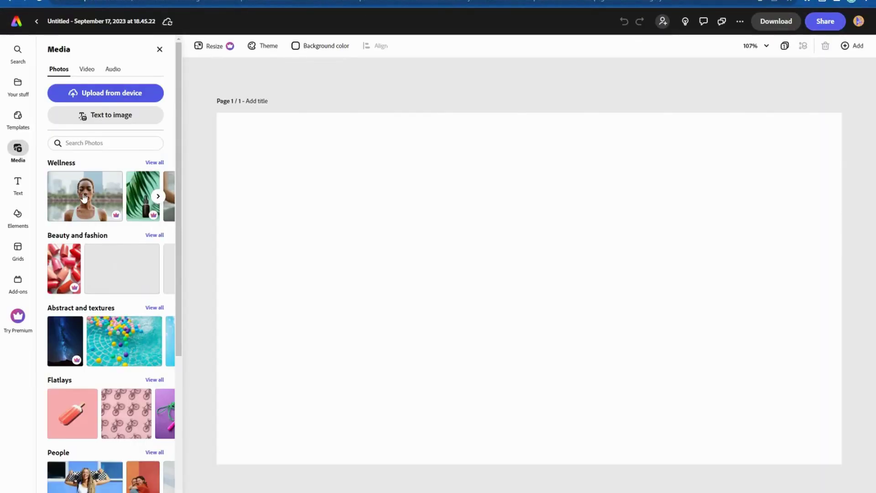
Step: Browse the YouTube thumbnail templates and apply the purple 'How I Mix' template
left_click(22, 123)
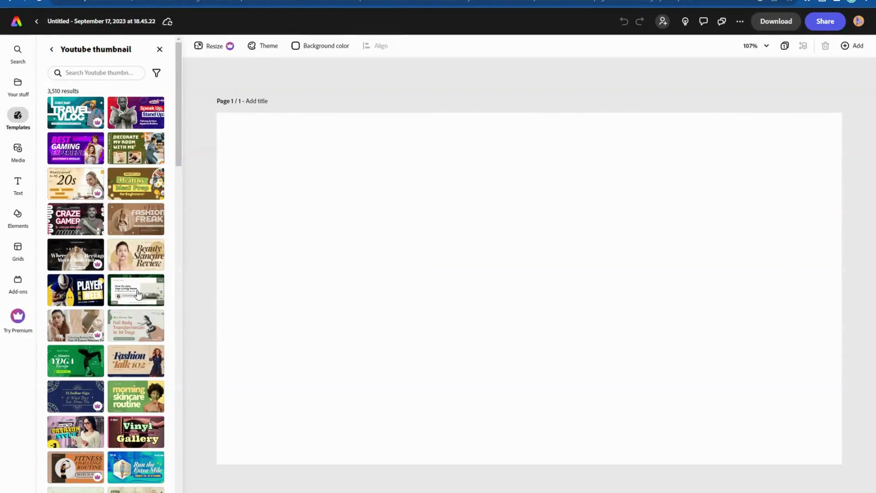
scroll(149, 309, "down", 8)
scroll(148, 308, "down", 10)
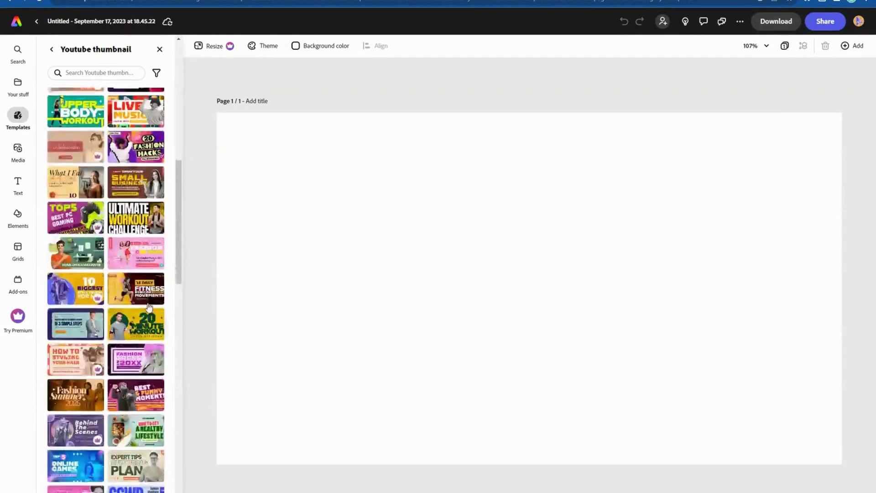
scroll(153, 310, "down", 10)
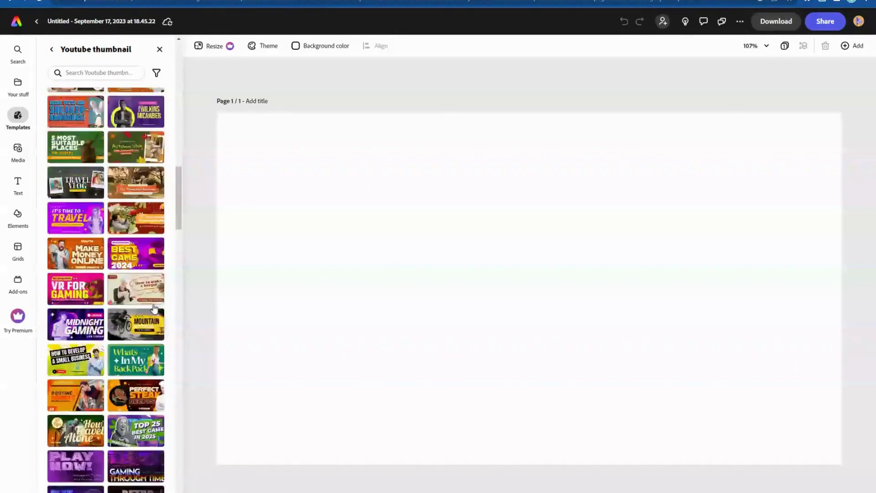
scroll(155, 309, "down", 10)
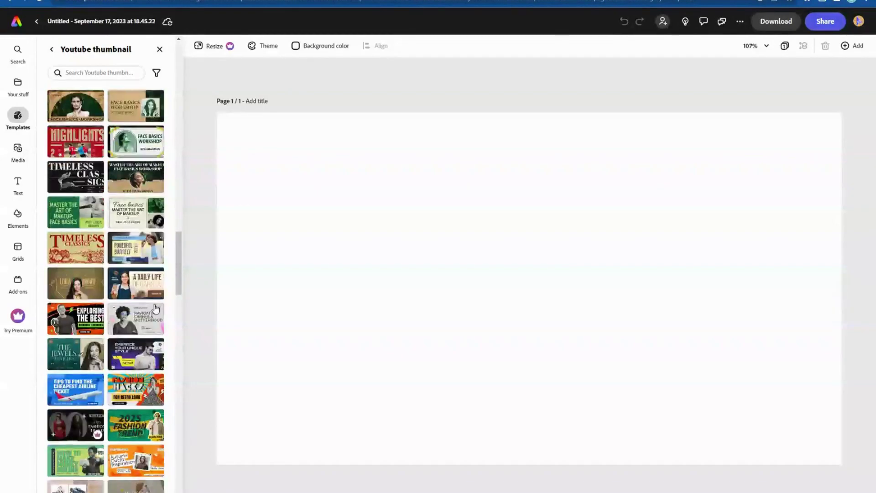
scroll(156, 309, "down", 8)
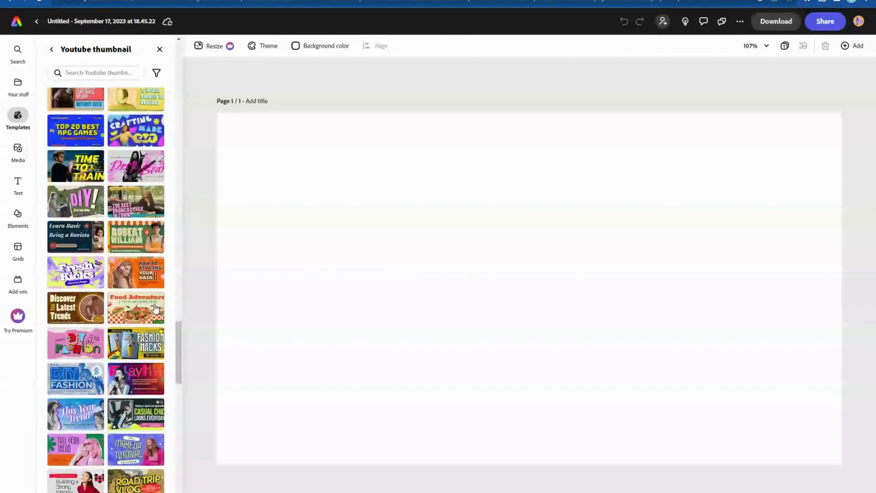
scroll(155, 309, "down", 10)
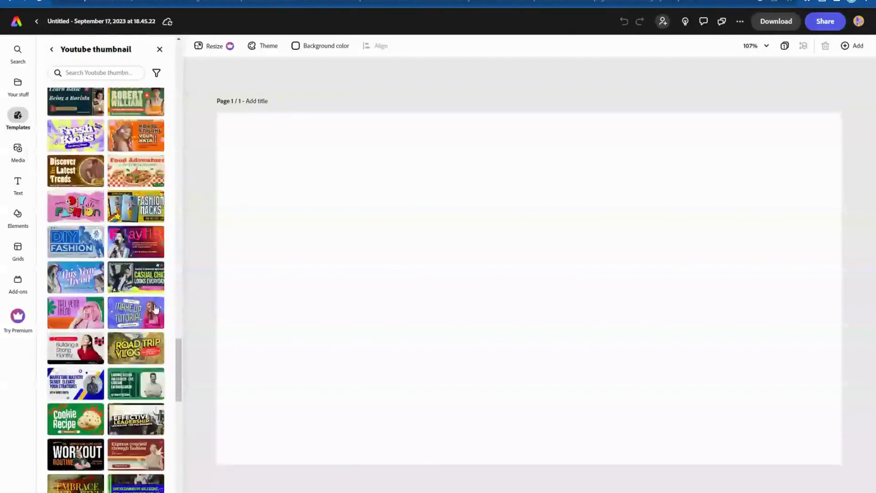
scroll(154, 305, "down", 12)
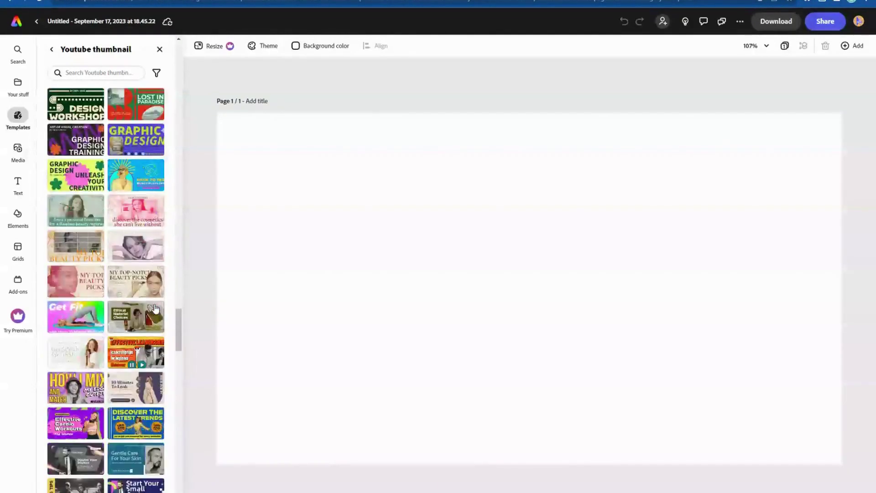
scroll(155, 309, "down", 3)
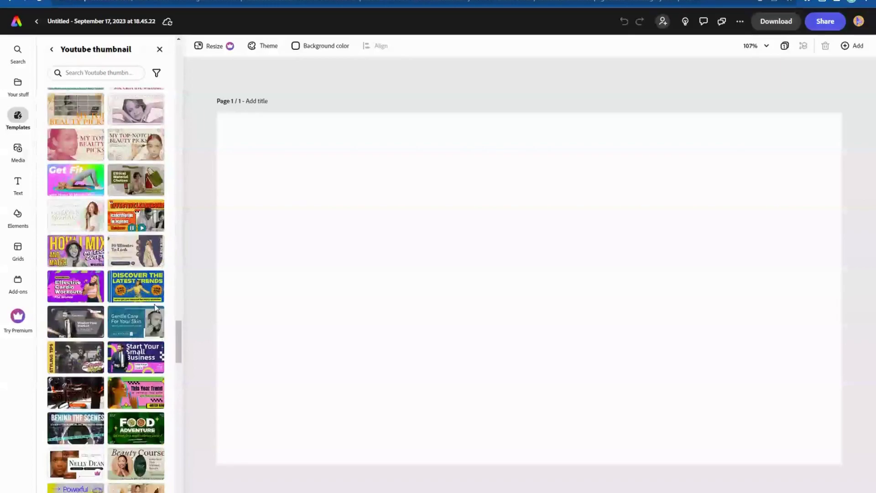
scroll(155, 309, "down", 6)
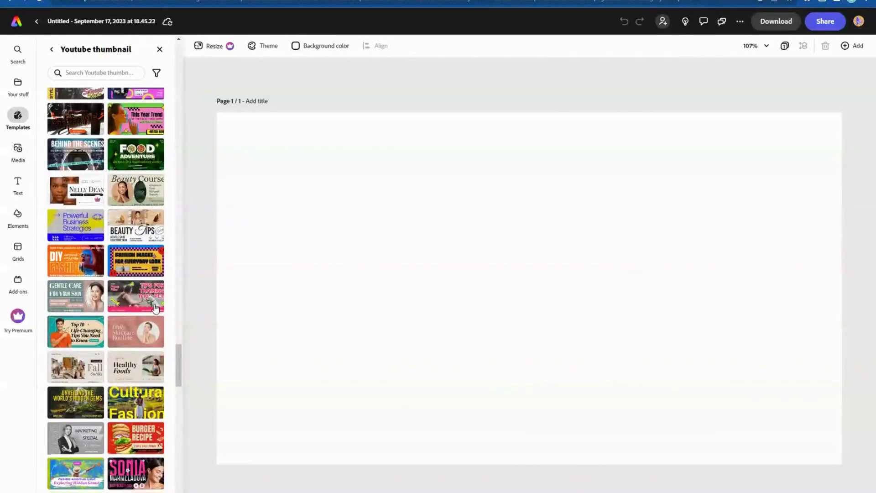
scroll(155, 309, "up", 6)
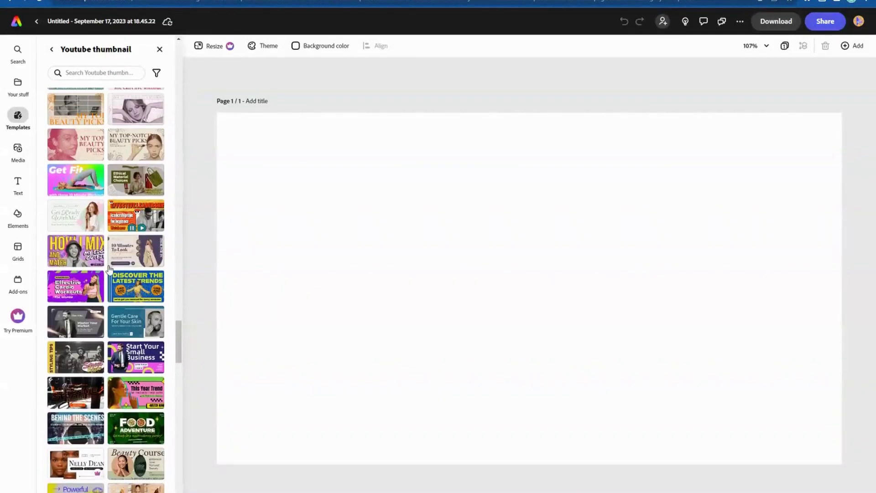
left_click(69, 254)
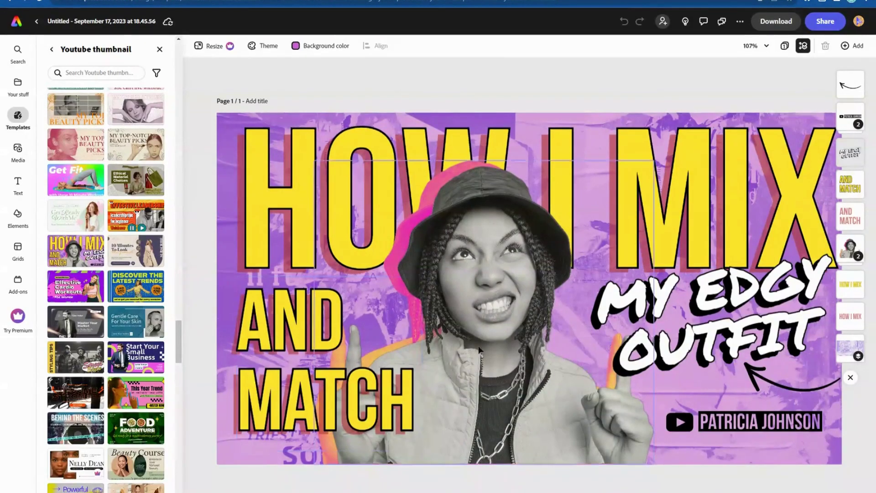
Step: Delete the grayscale woman image from the photo group and select the colour photo beneath
left_click(279, 204)
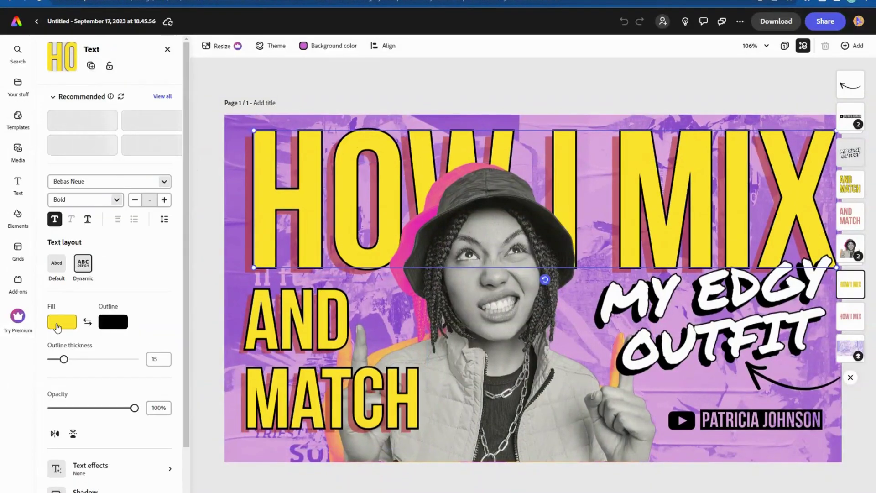
left_click(392, 379)
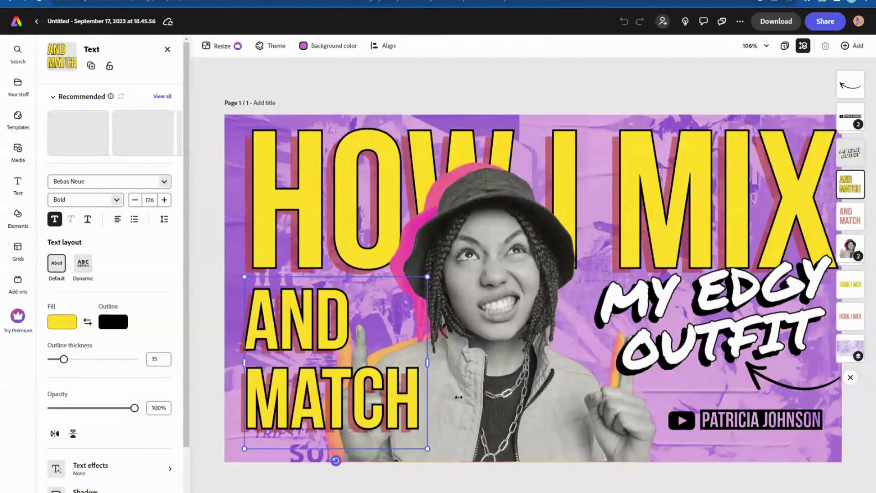
left_click(506, 407)
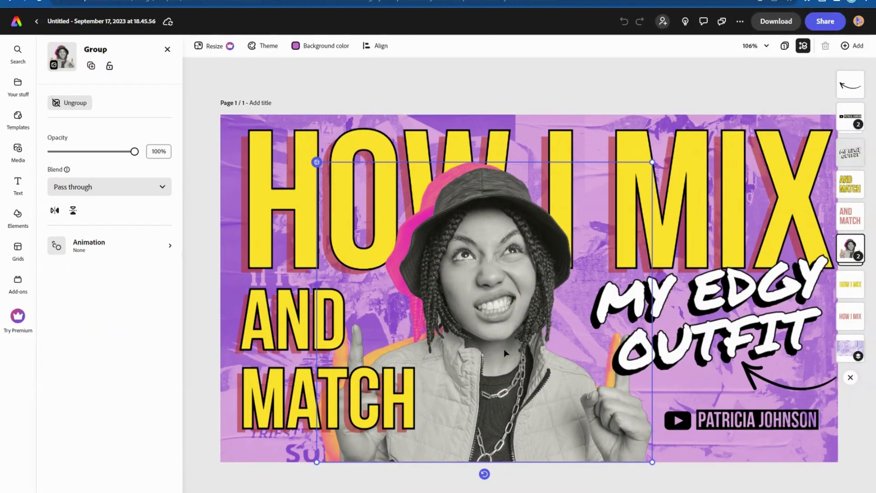
double_click(496, 322)
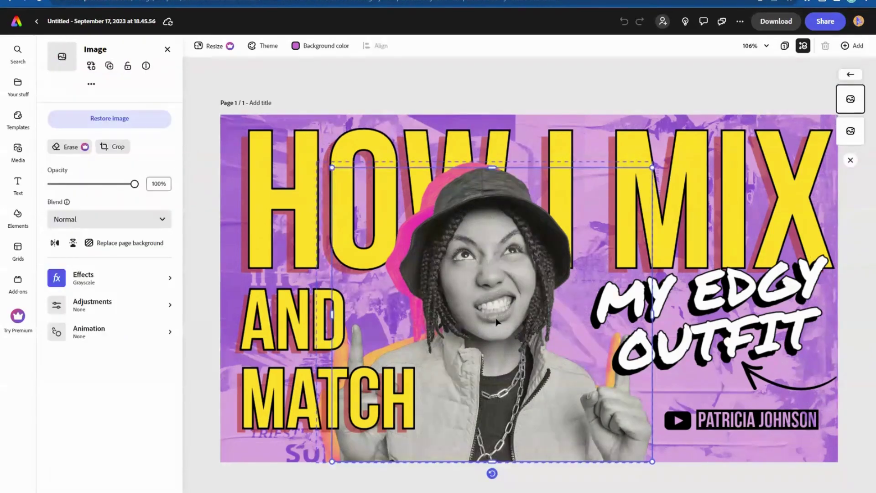
right_click(493, 340)
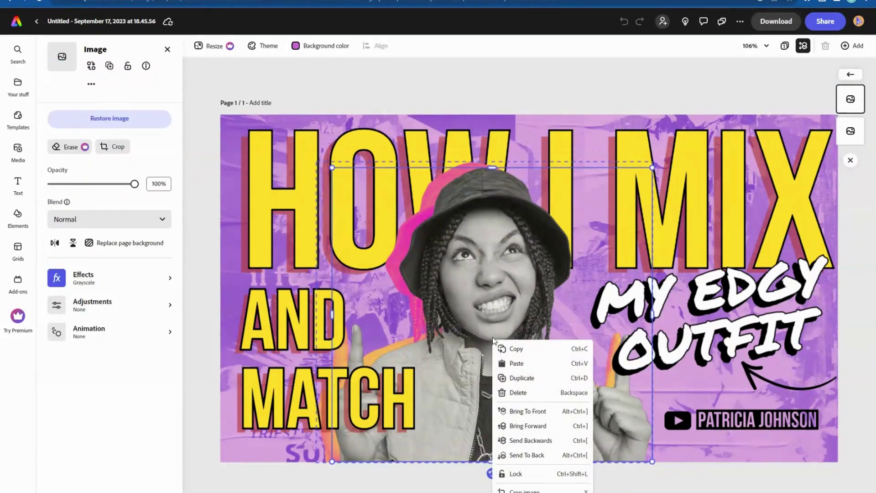
left_click(519, 392)
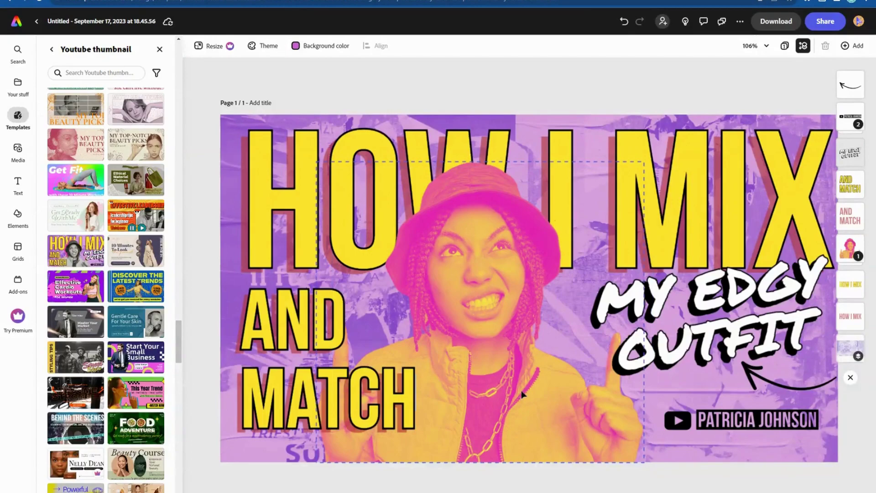
left_click(487, 332)
right_click(488, 333)
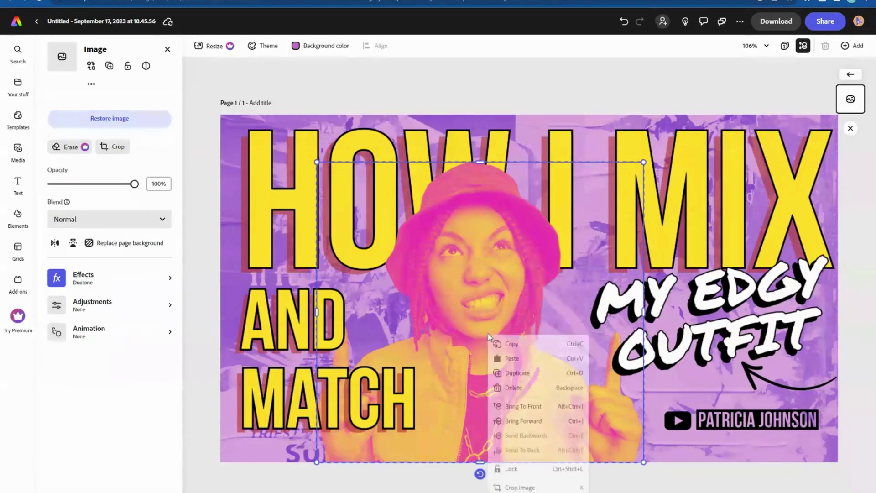
Step: Delete the colour woman photo and add the uploaded HAPPY WOMAN photo to the thumbnail
left_click(513, 389)
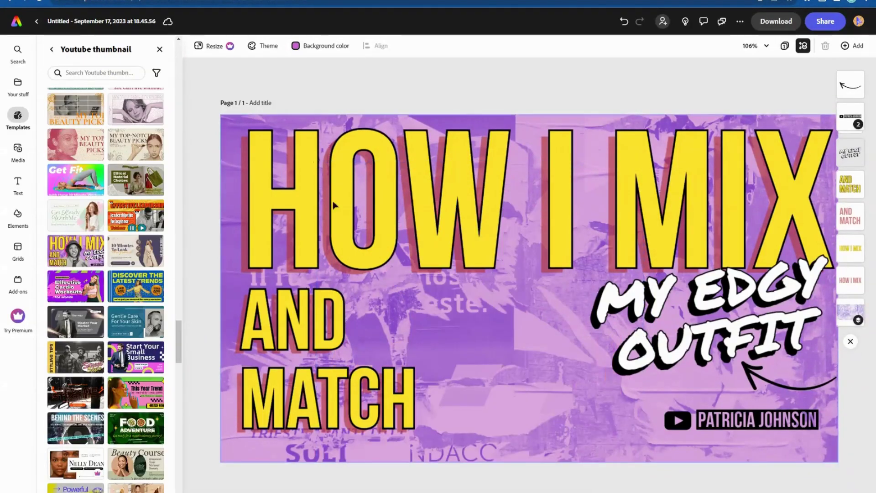
left_click(18, 151)
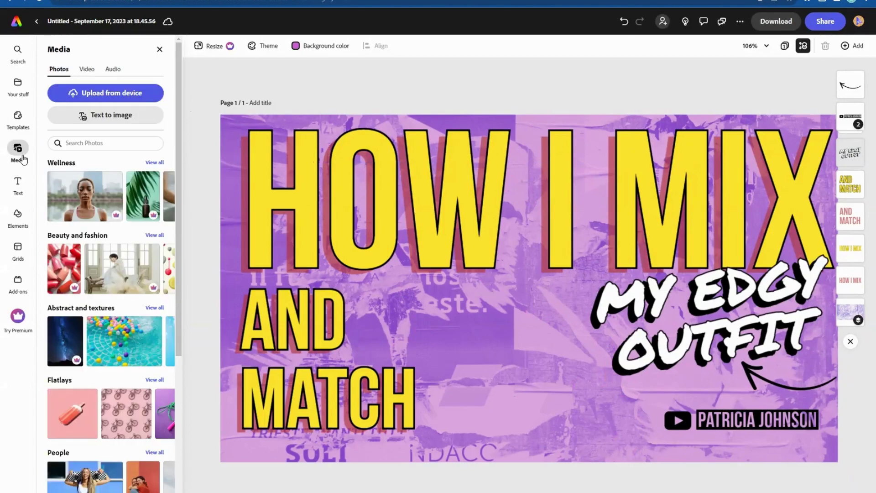
left_click(110, 94)
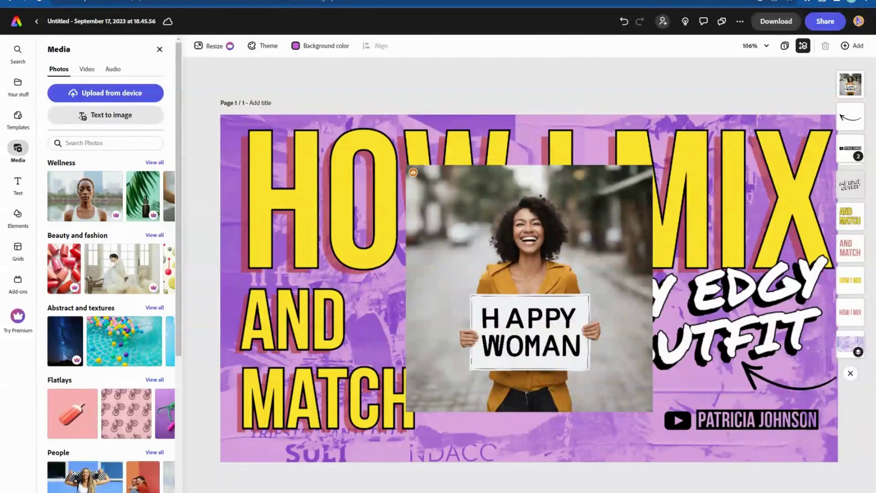
left_click(580, 280)
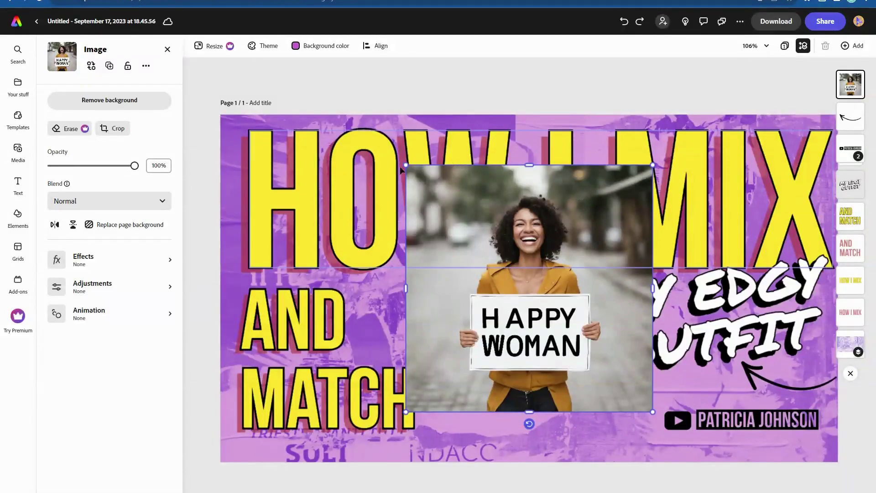
Step: Trim the HAPPY WOMAN photo slightly from the top, undoing the left-side crop
left_click_drag(530, 165, 527, 191)
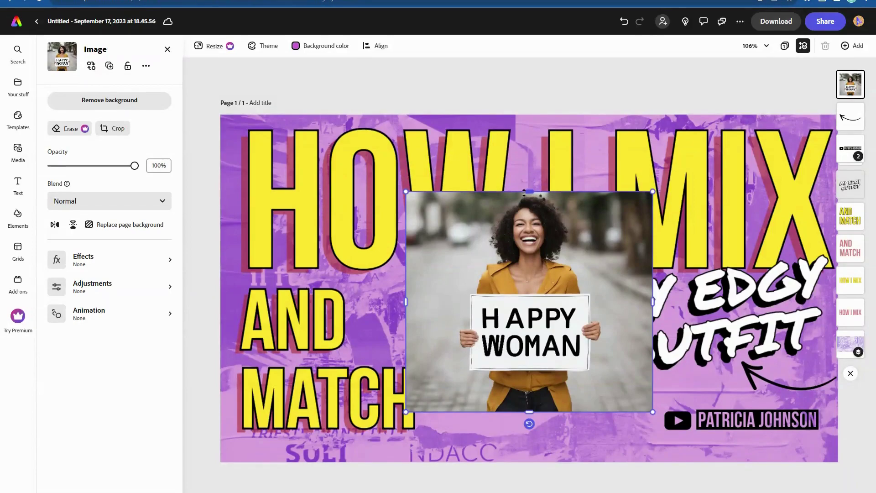
left_click_drag(411, 300, 510, 302)
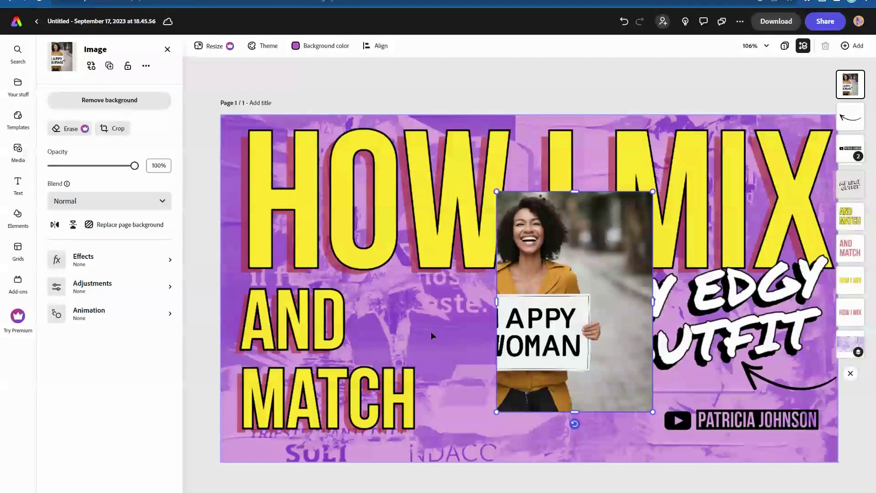
key("ctrl+z")
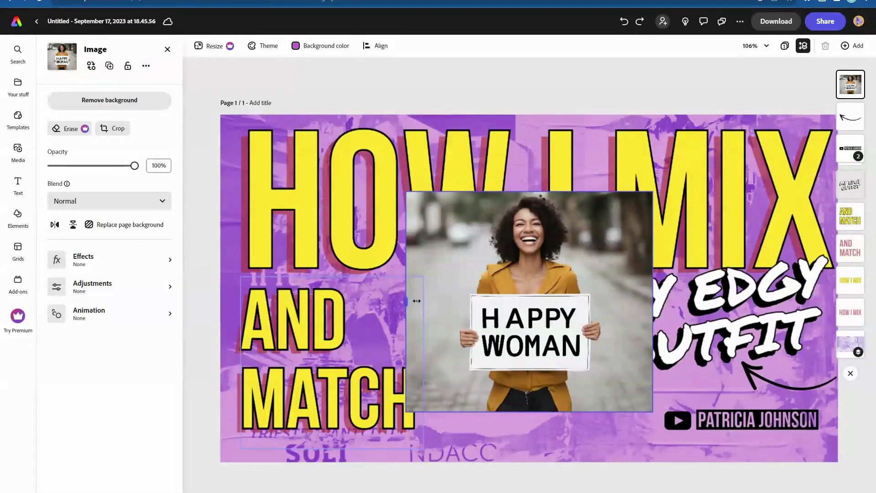
Step: Crop the woman photo narrower, enlarge it, move it left and down, and remove its background
left_click_drag(406, 301, 453, 302)
left_click_drag(653, 302, 607, 302)
left_click_drag(454, 192, 315, 99)
left_click_drag(484, 212, 402, 309)
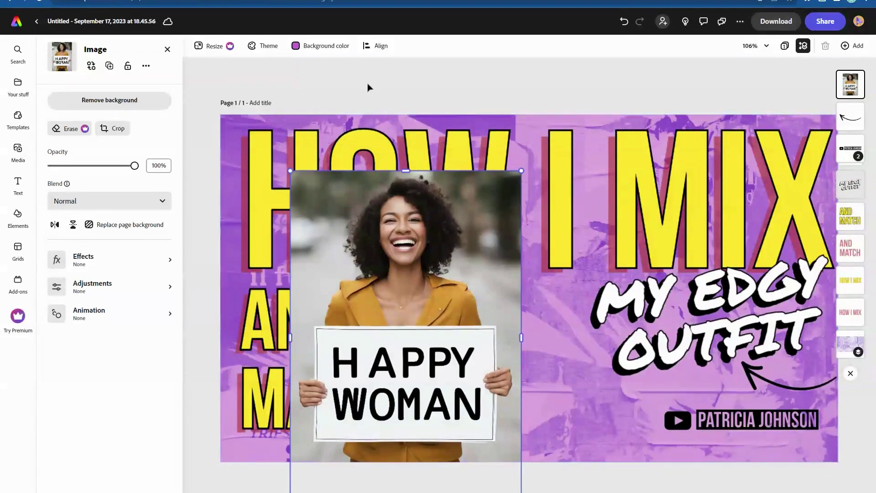
left_click(128, 105)
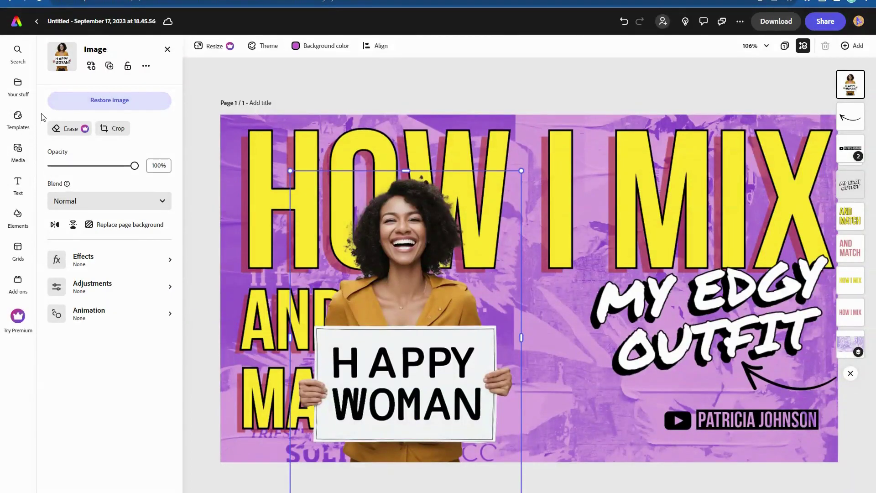
Step: Add a plain rectangle shape from Elements to the thumbnail
left_click(18, 215)
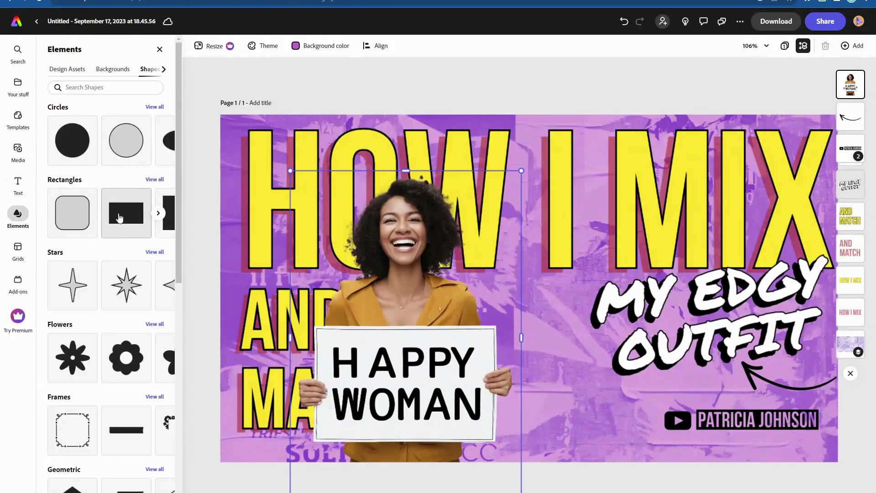
left_click(113, 69)
left_click(149, 69)
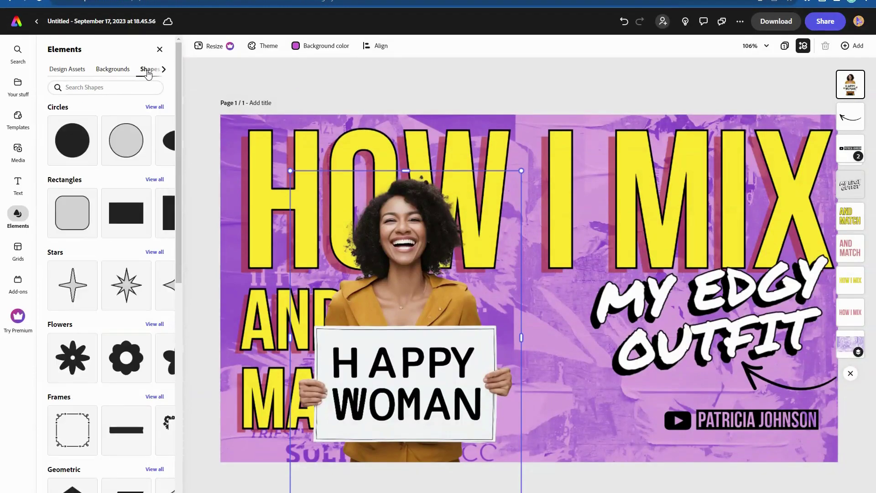
left_click(116, 213)
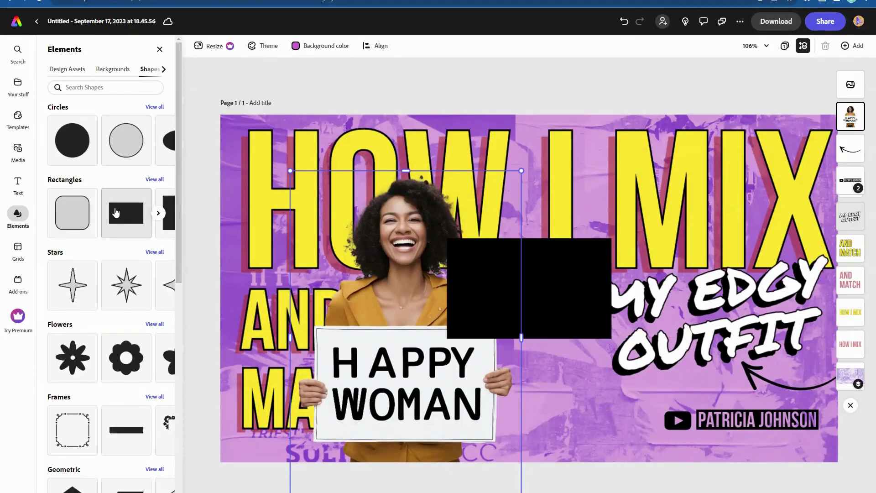
Step: Fill the rectangle with the sign's off-white colour using the eyedropper
left_click(558, 275)
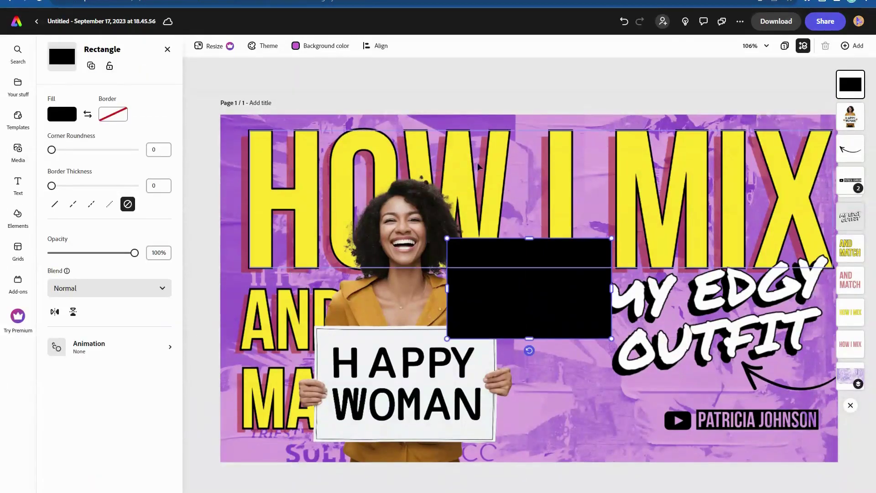
left_click(63, 115)
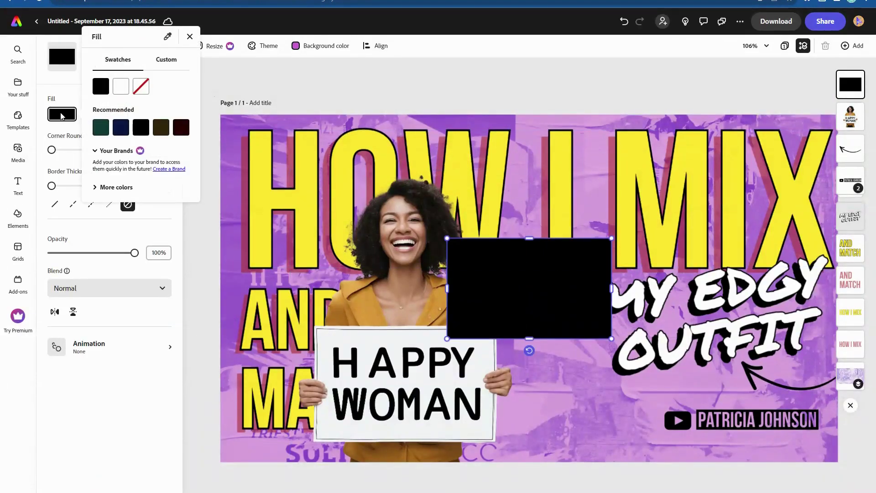
left_click(167, 40)
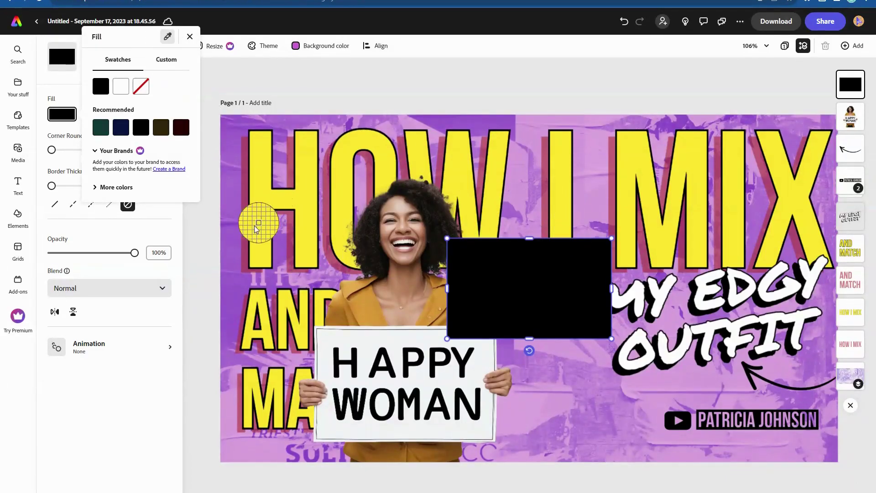
left_click(369, 340)
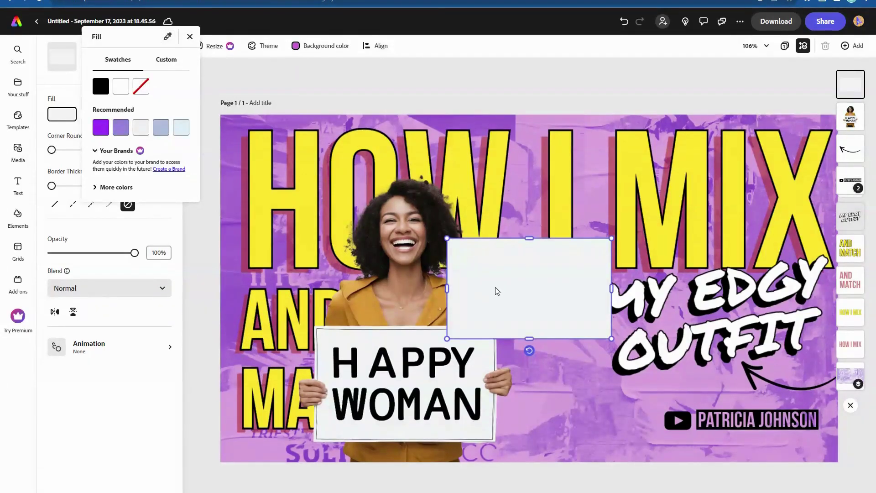
Step: Move the off-white rectangle over the HAPPY WOMAN lettering, fit it inside the sign border, and lock it
left_click(506, 297)
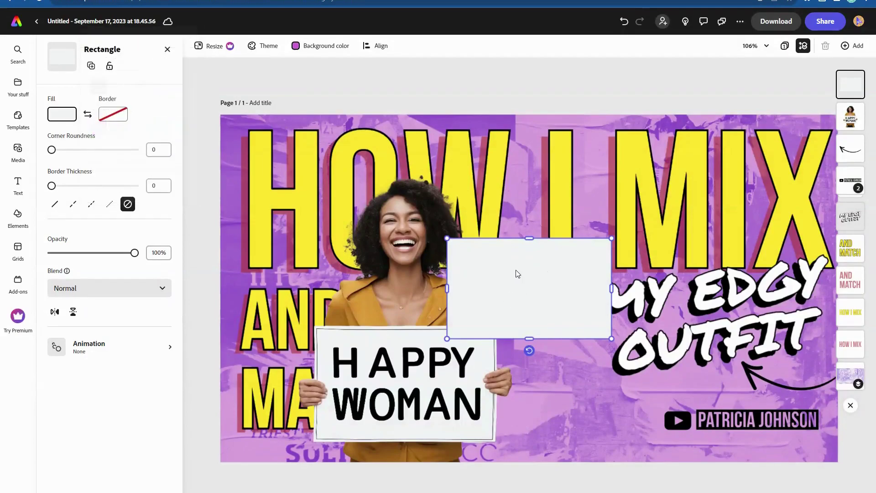
left_click_drag(524, 268, 404, 367)
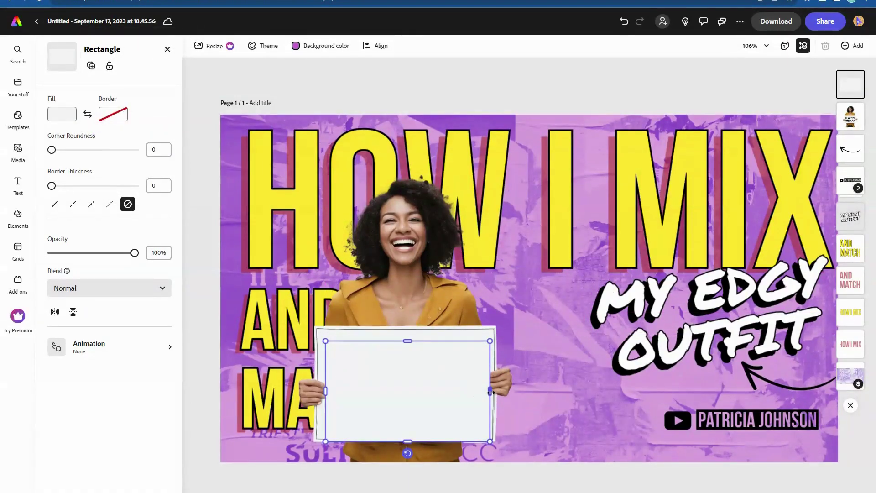
left_click_drag(491, 392, 480, 392)
mouse_move(402, 441)
left_mouse_down()
mouse_move(402, 429)
mouse_move(406, 435)
left_mouse_up()
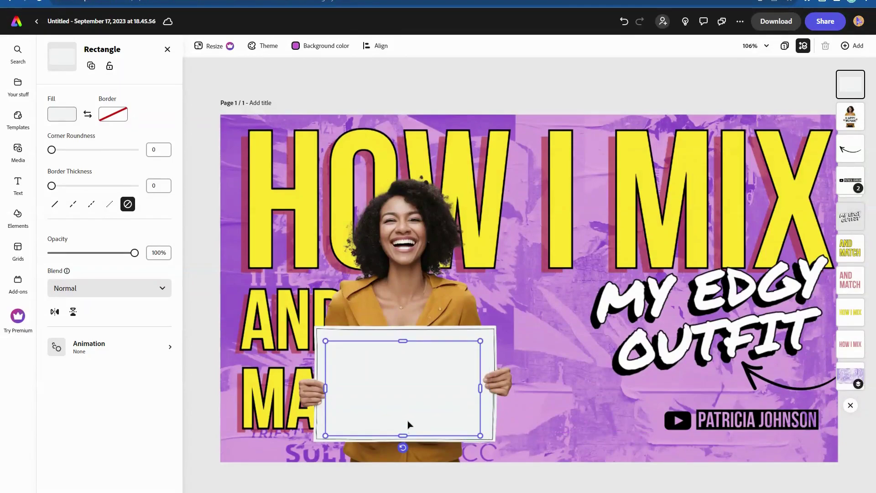
left_click_drag(326, 389, 330, 389)
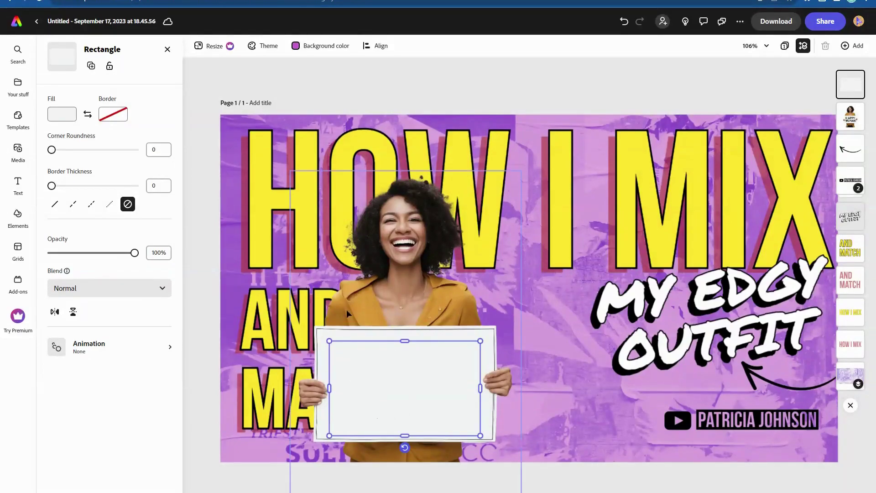
left_click(109, 67)
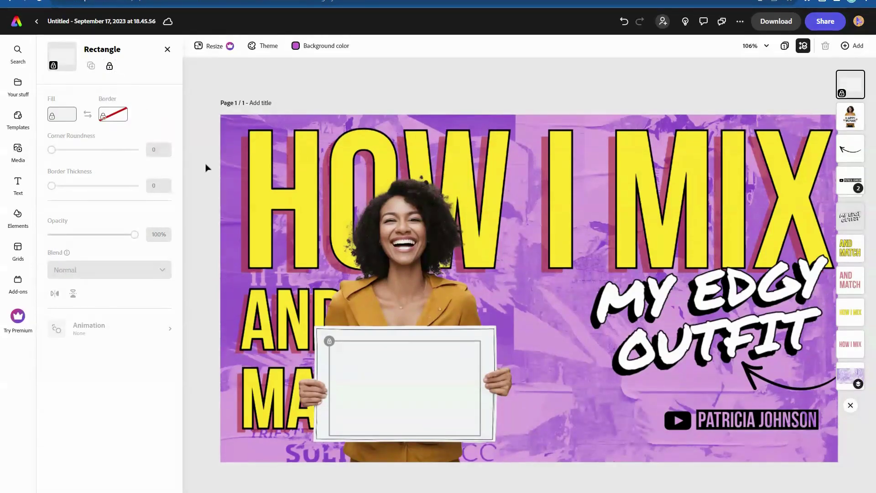
Step: Bring the yellow AND MATCH text to the front, move it onto the sign and shrink it
left_click(199, 215)
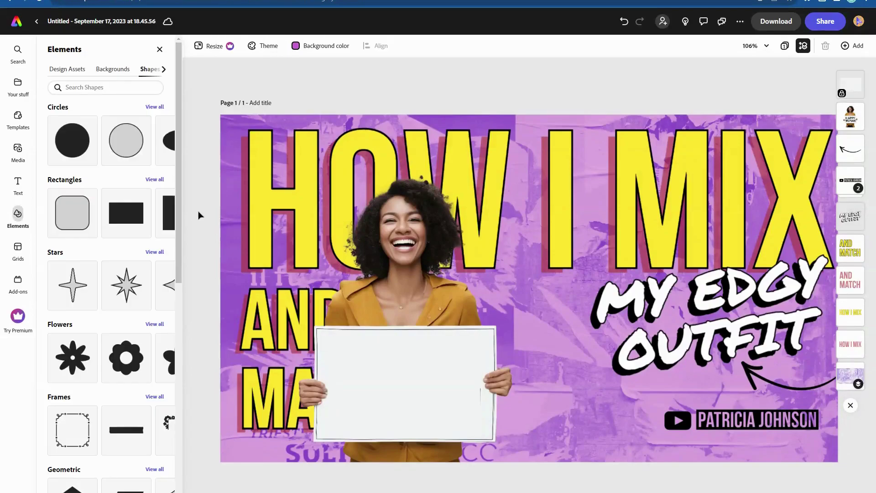
left_click(28, 184)
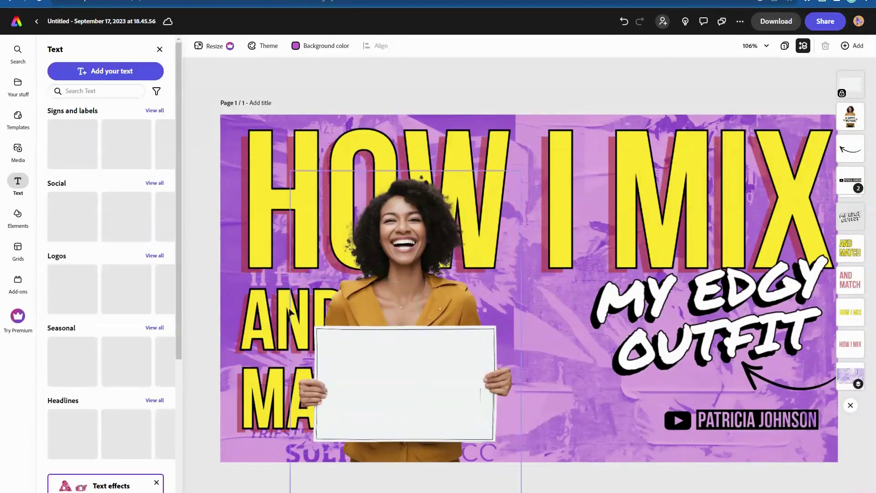
left_click(266, 323)
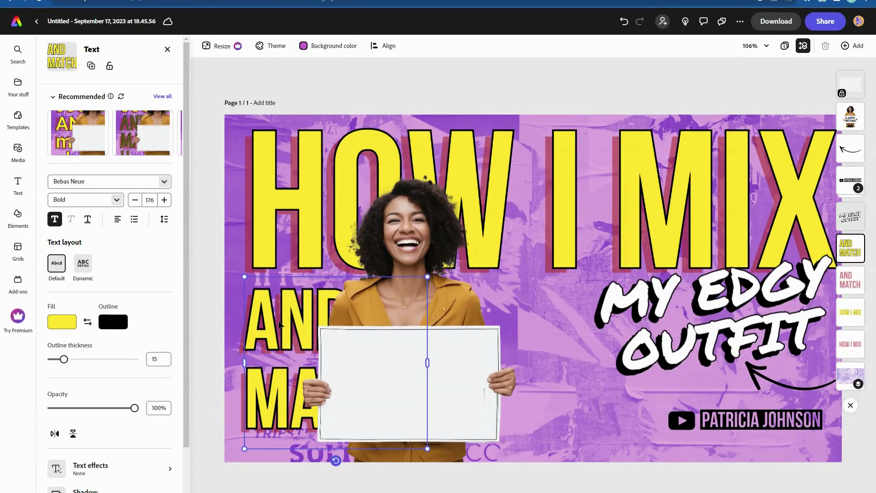
right_click(281, 325)
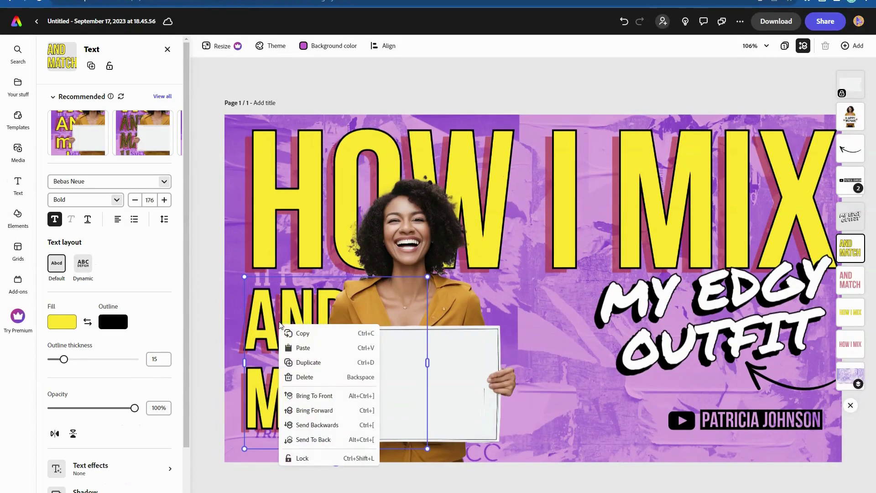
left_click(332, 398)
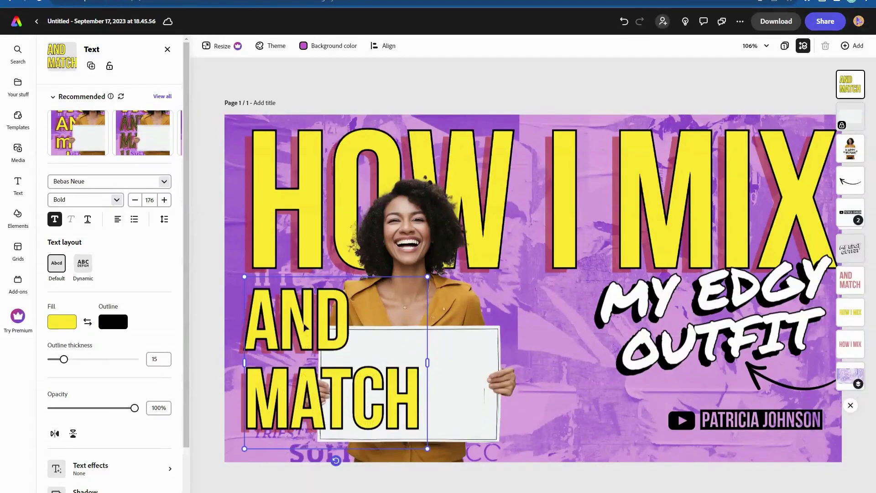
left_click_drag(303, 328, 388, 336)
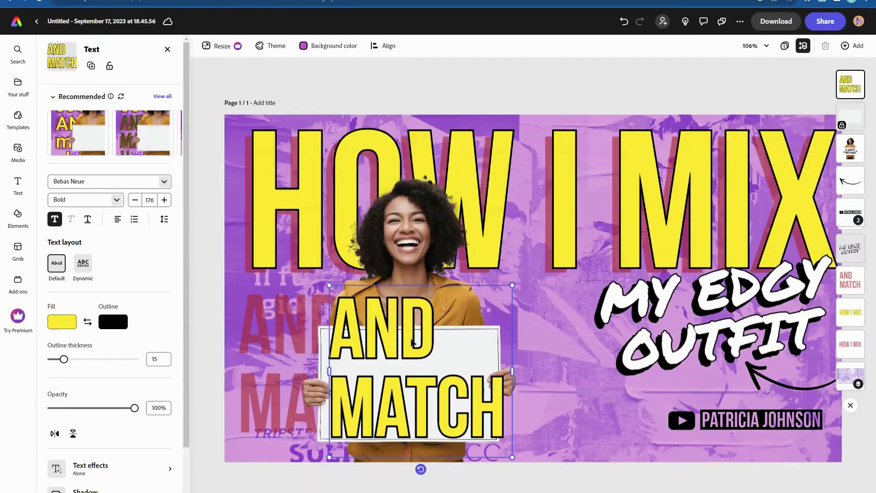
left_click_drag(512, 457, 455, 403)
Step: Move the text down onto the sign and replace the word AND with '&'
left_click_drag(368, 324, 377, 368)
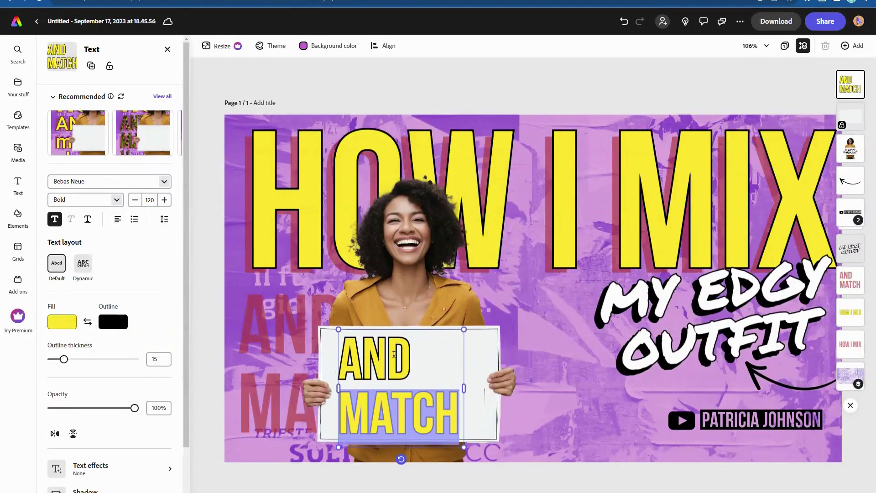
double_click(392, 353)
key("BackSpace")
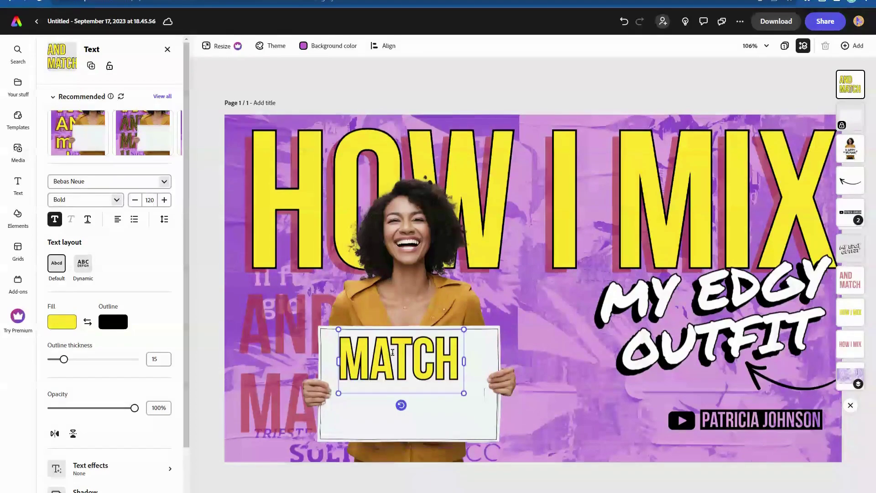
type("&")
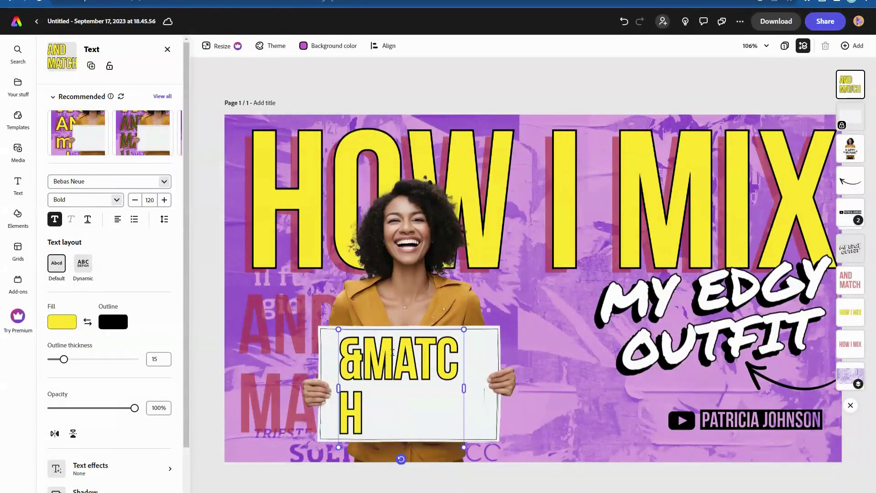
Step: Widen '& MATCH' to one line, enlarge it, and centre it on the sign
left_click_drag(463, 448, 450, 432)
left_click_drag(451, 383, 493, 381)
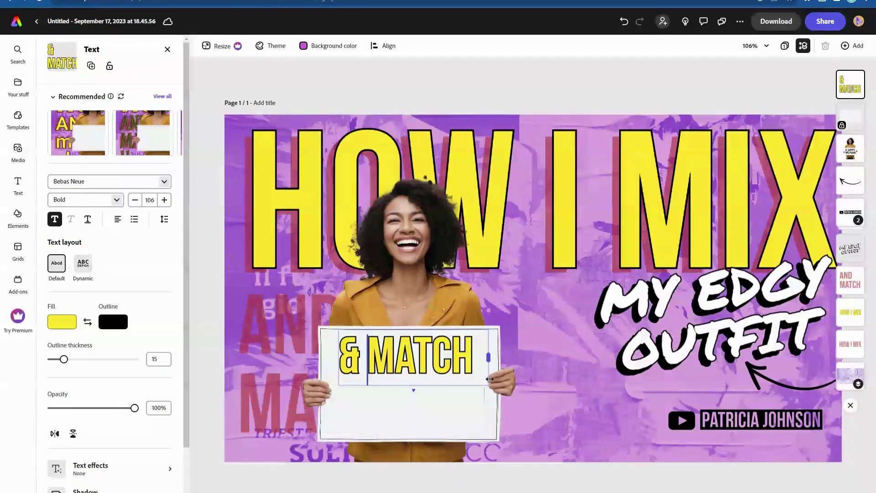
left_click(436, 388)
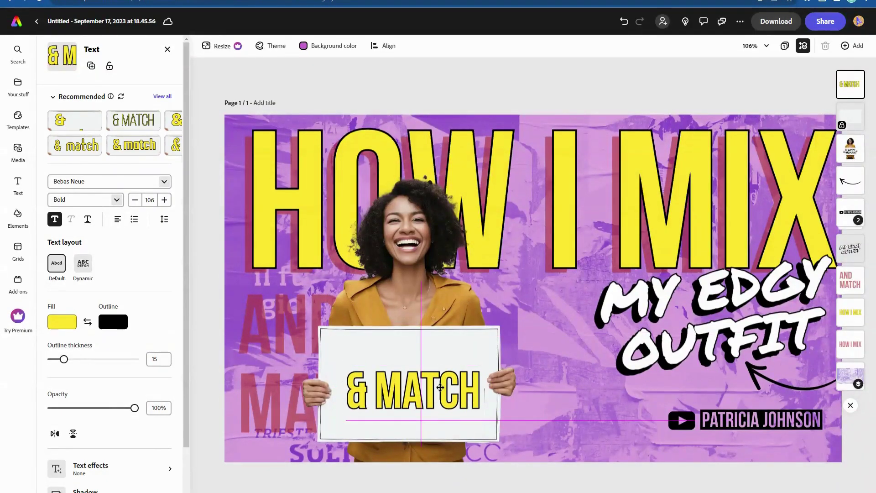
left_click_drag(493, 363, 514, 355)
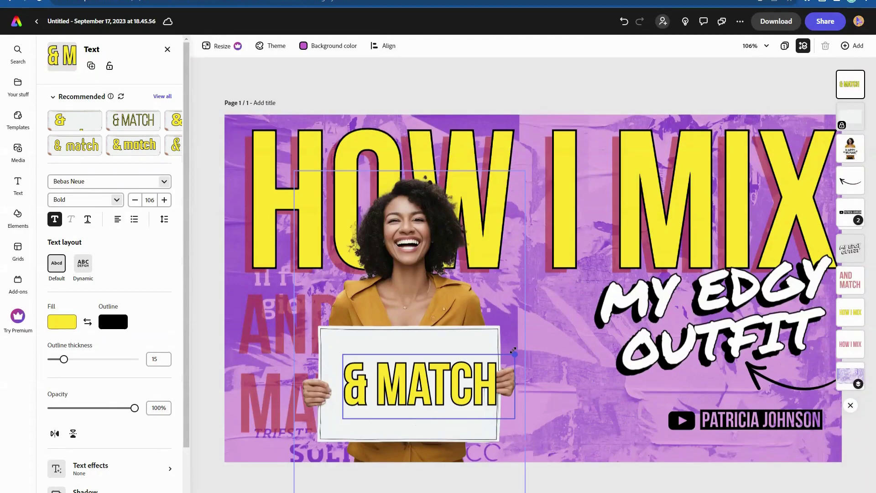
left_click_drag(454, 380, 445, 379)
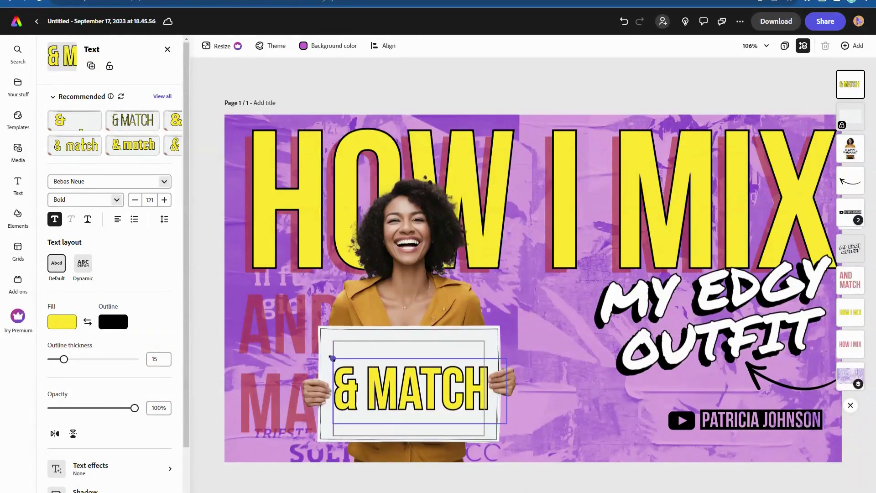
left_click(547, 316)
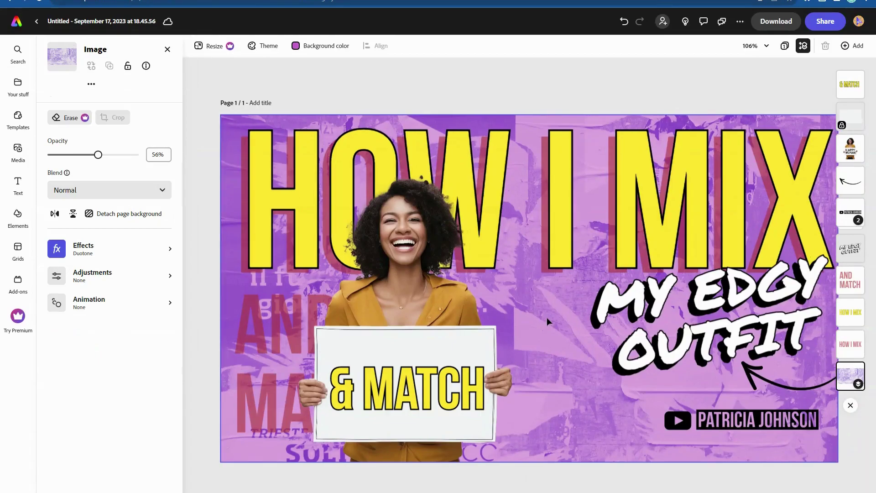
Step: Download the thumbnail as a JPG file, Untitled.jpeg
left_click(780, 27)
left_click(758, 82)
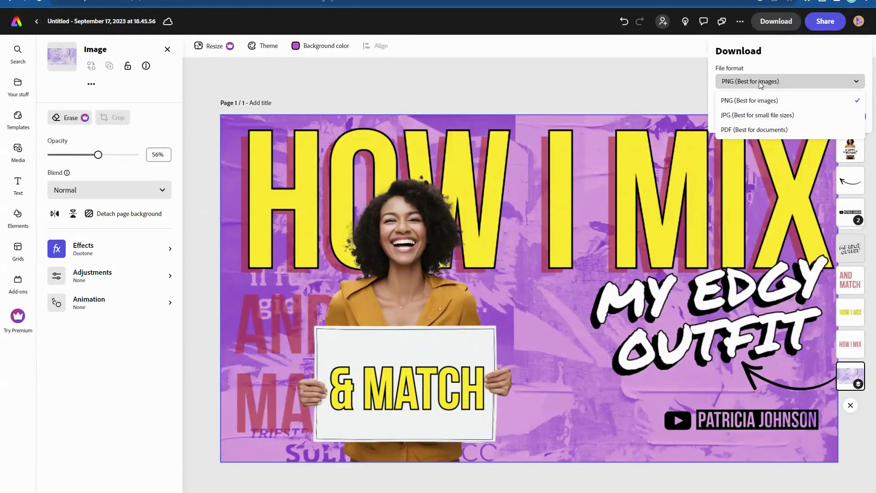
left_click(743, 115)
left_click(773, 103)
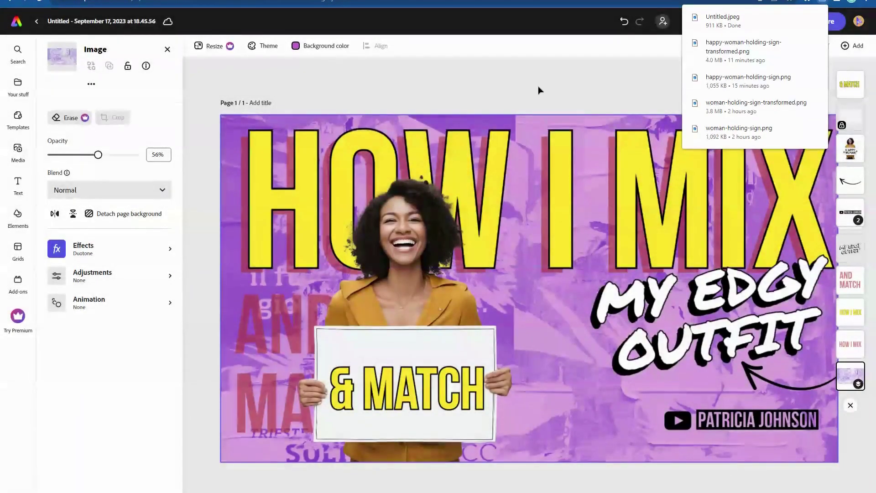
Step: Set the page background colour to the violet swatch, deepening the purple backdrop
left_click(538, 86)
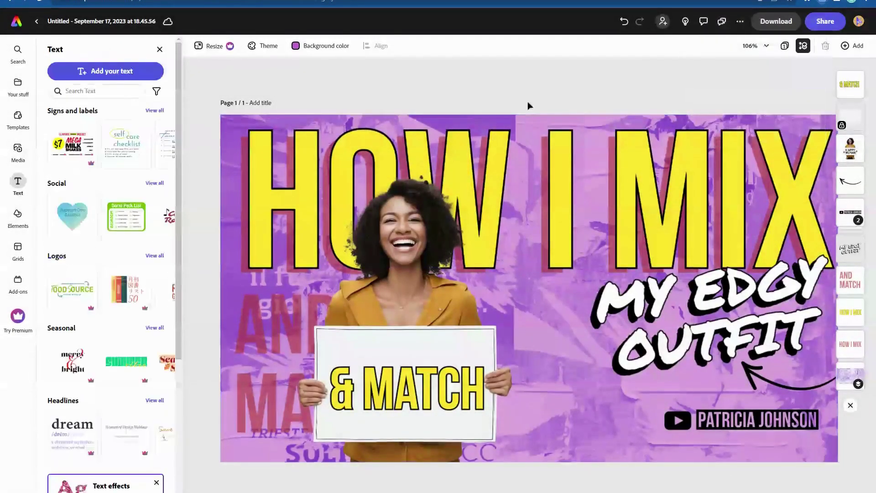
left_click(521, 119)
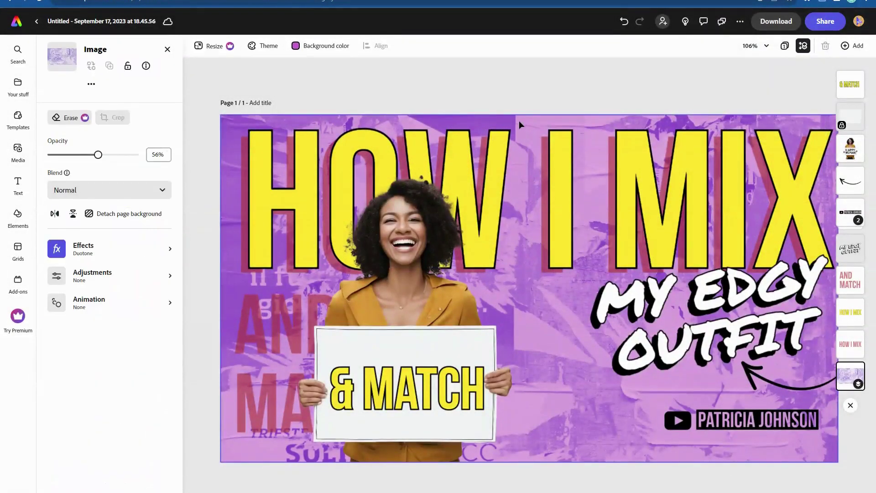
left_click(301, 52)
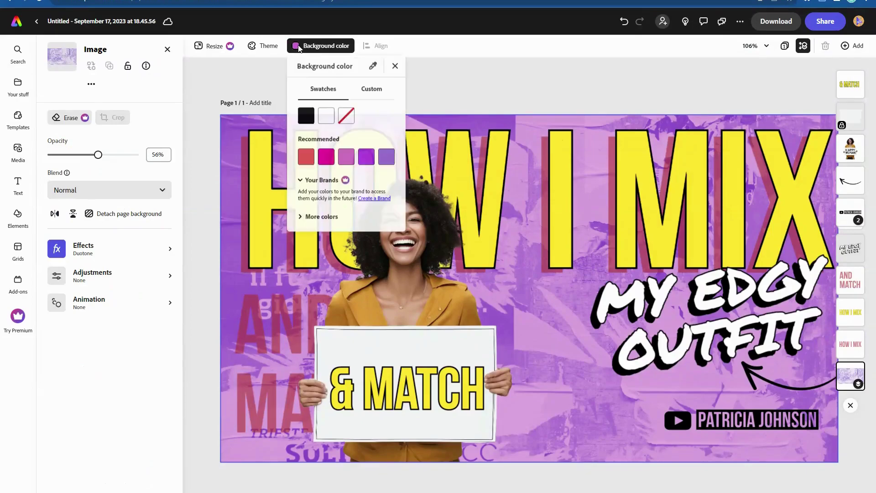
left_click(329, 159)
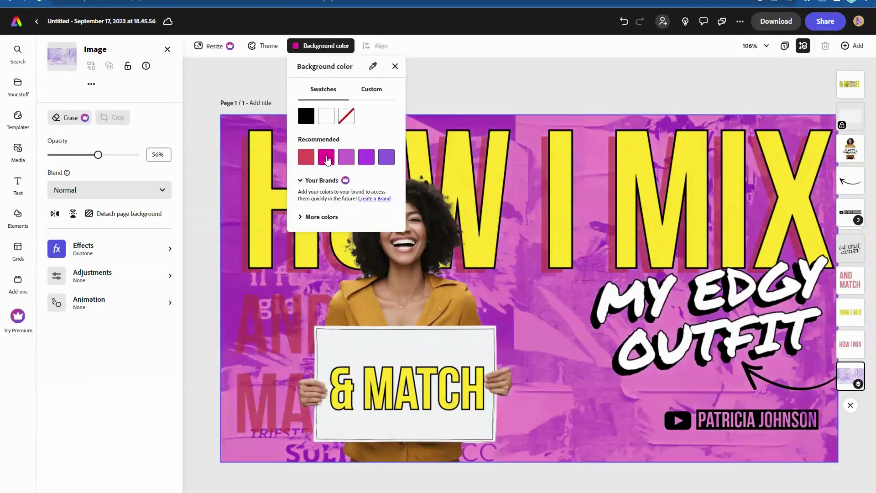
left_click(385, 158)
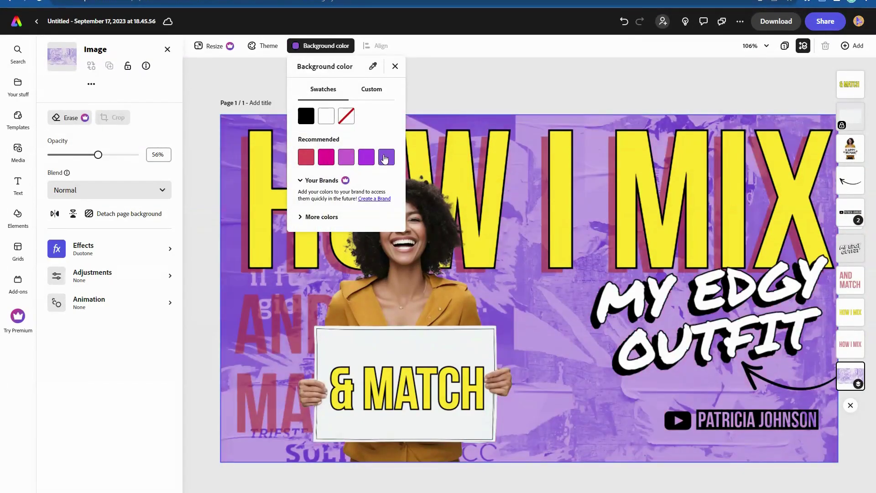
left_click(500, 91)
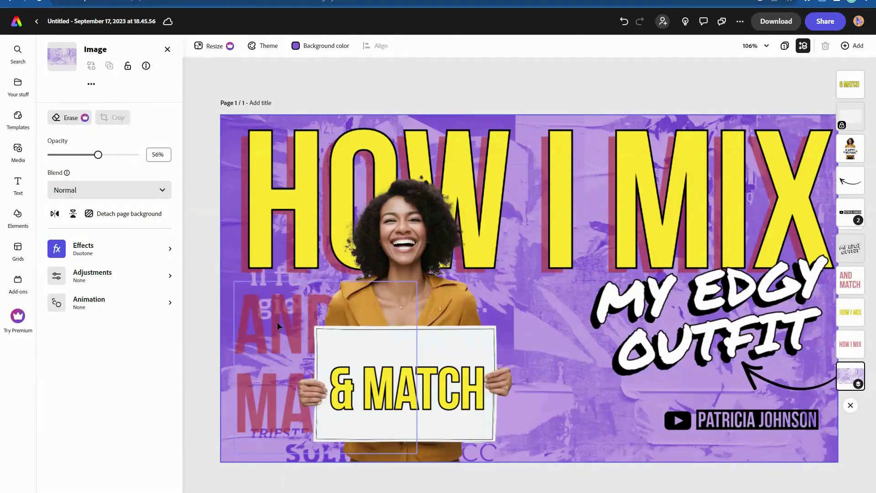
Step: Delete the faded red AND MATCH text on the left
left_click_drag(277, 322, 251, 325)
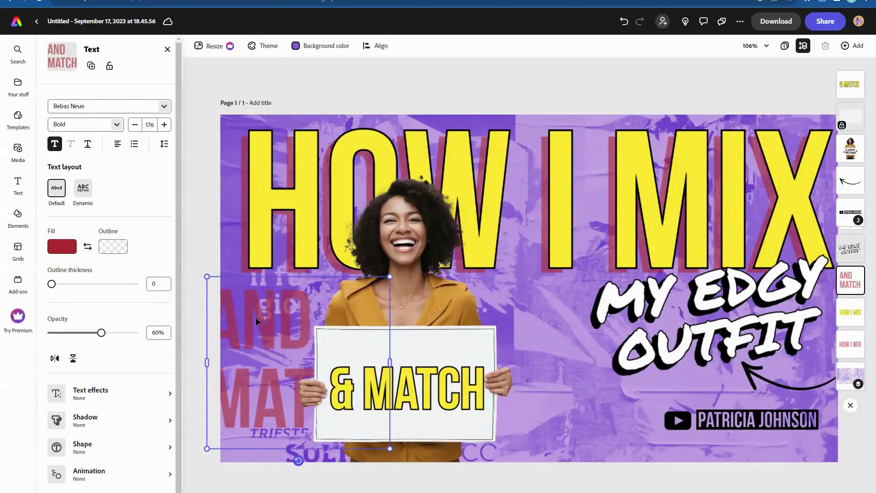
right_click(261, 321)
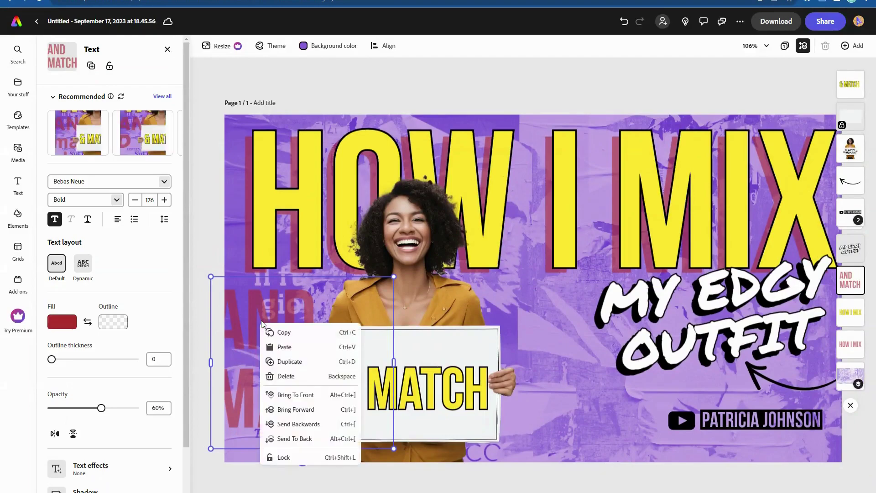
left_click(298, 377)
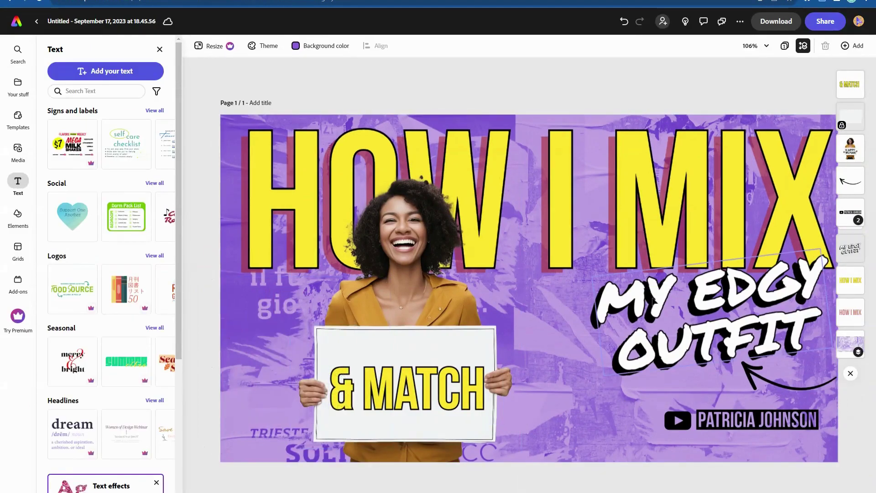
Step: Shift the MY EDGY OUTFIT text further left, closer to the woman
left_click_drag(654, 300, 594, 311)
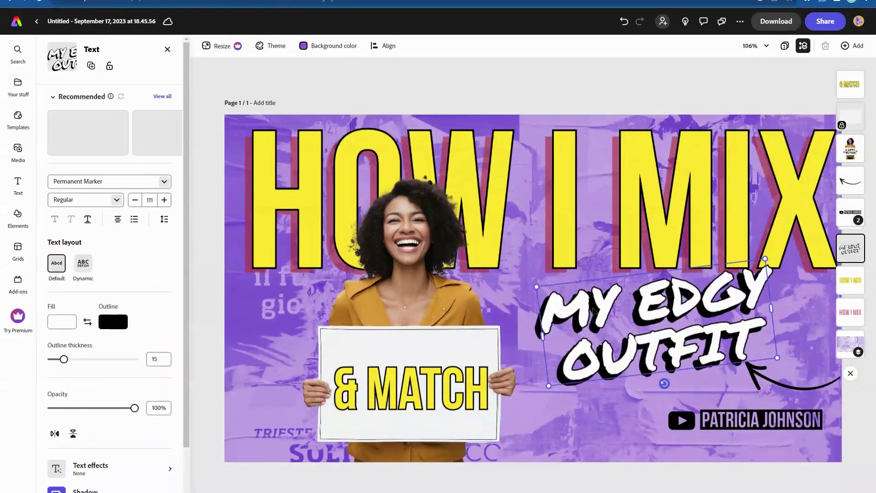
left_click(532, 79)
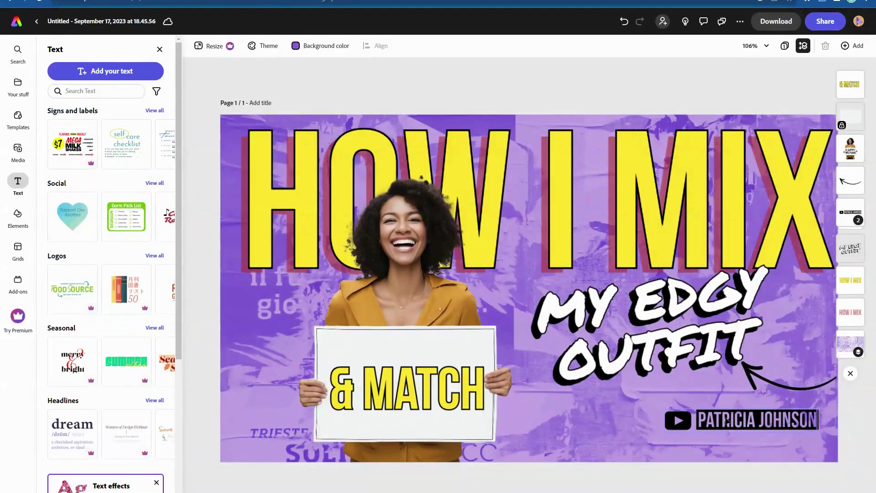
left_click_drag(677, 300, 656, 304)
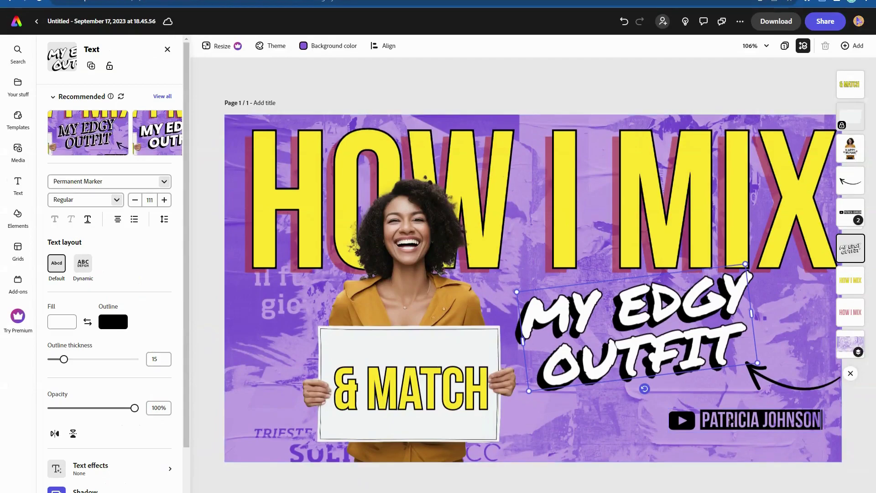
Step: Change the channel name's first word beside the YouTube logo to 'HELLO'
left_click(731, 421)
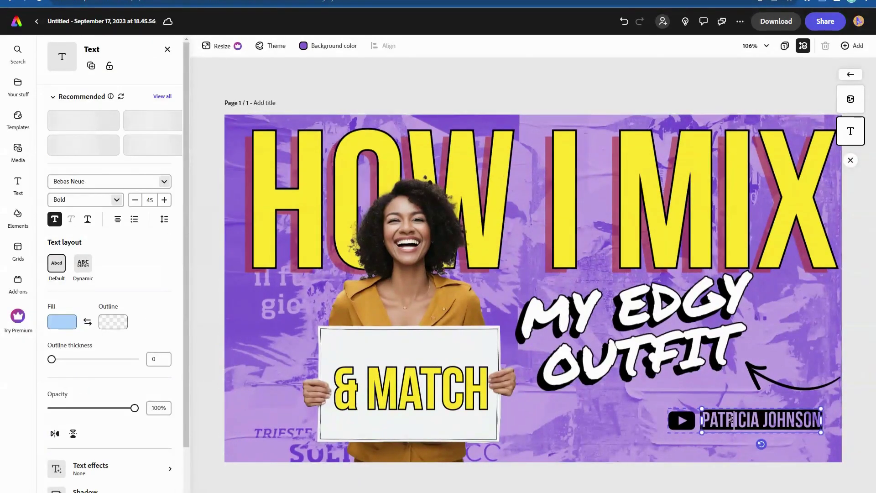
double_click(731, 419)
left_click(731, 419)
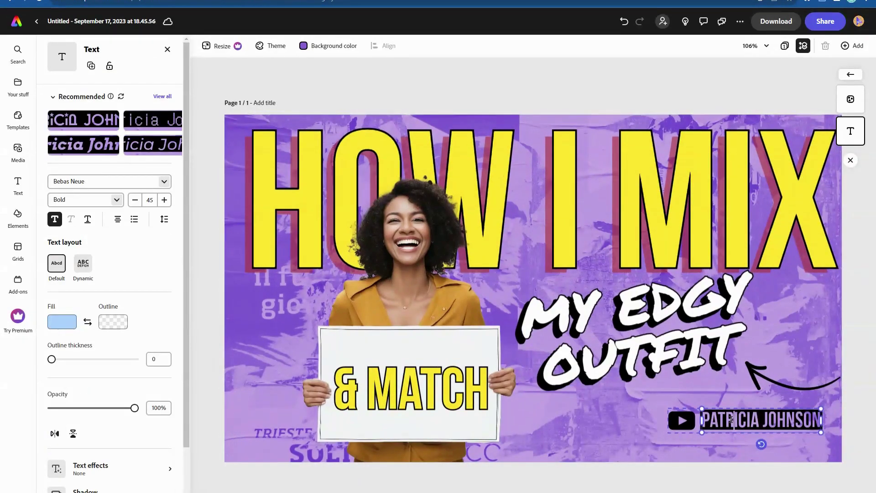
double_click(732, 419)
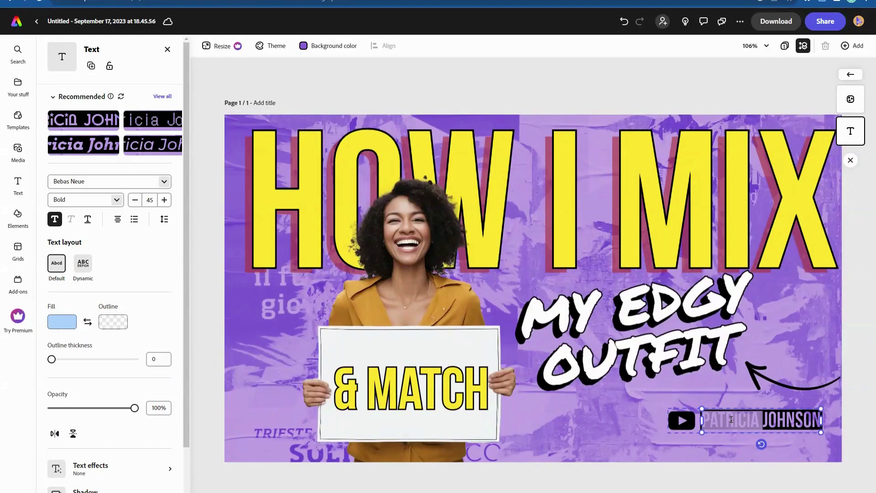
type("HELLO")
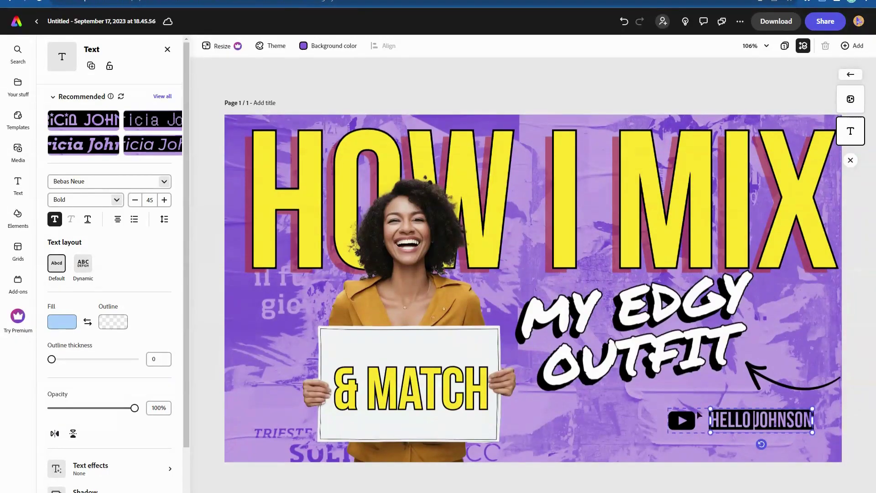
left_click(652, 89)
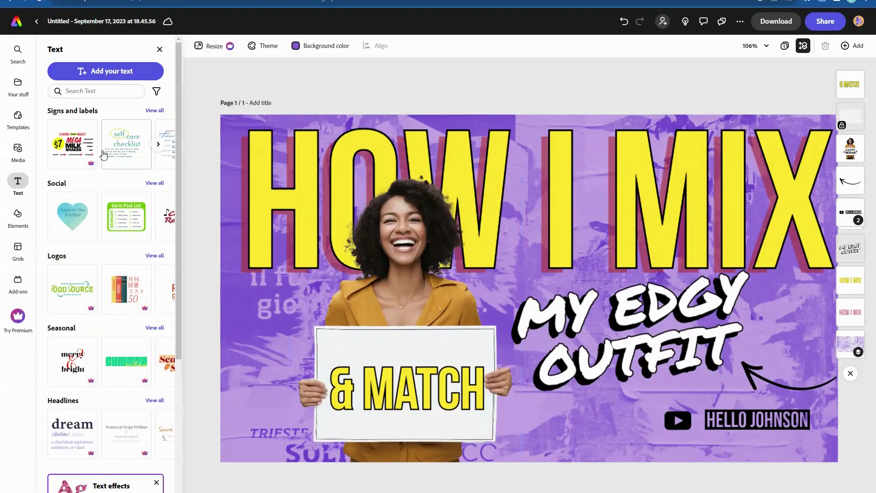
Step: Add the '$7 MEGA MILK SHAKES' text template group and undo one change to it
left_click(69, 146)
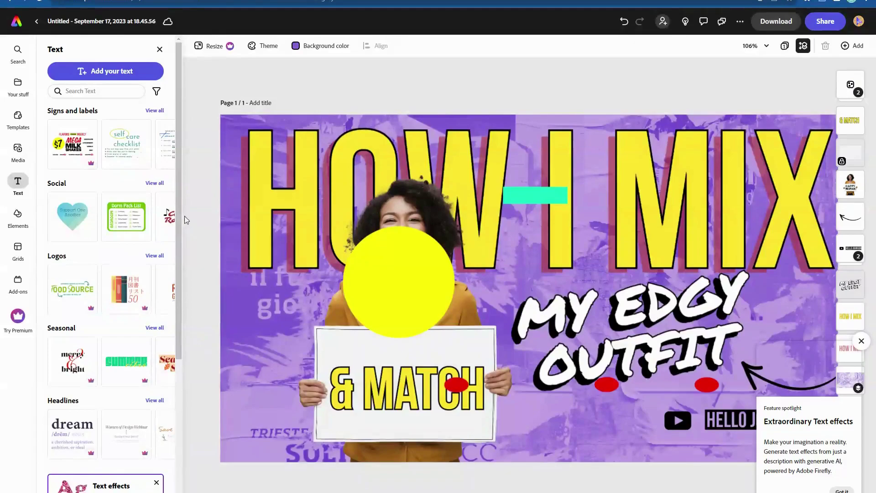
left_click(512, 289)
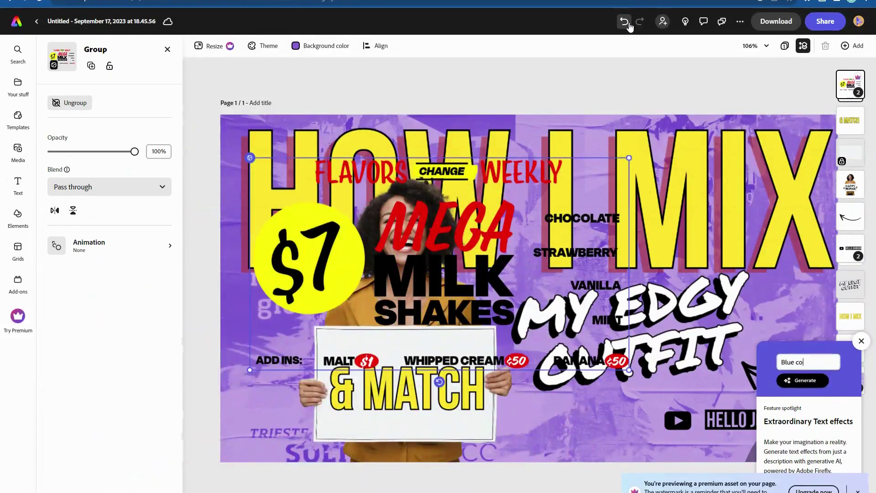
left_click(625, 23)
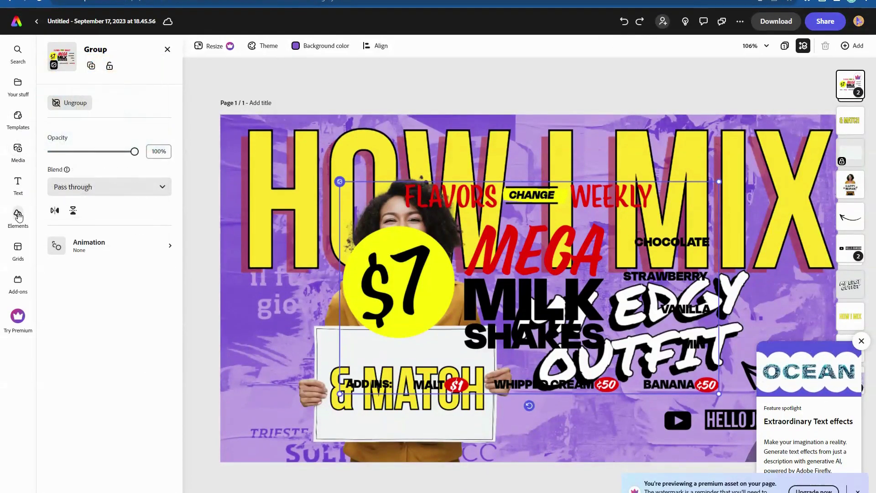
left_click(19, 228)
Step: Add a filled heart from the Shapes Hearts section and park it at the page's left edge
scroll(110, 347, "down", 5)
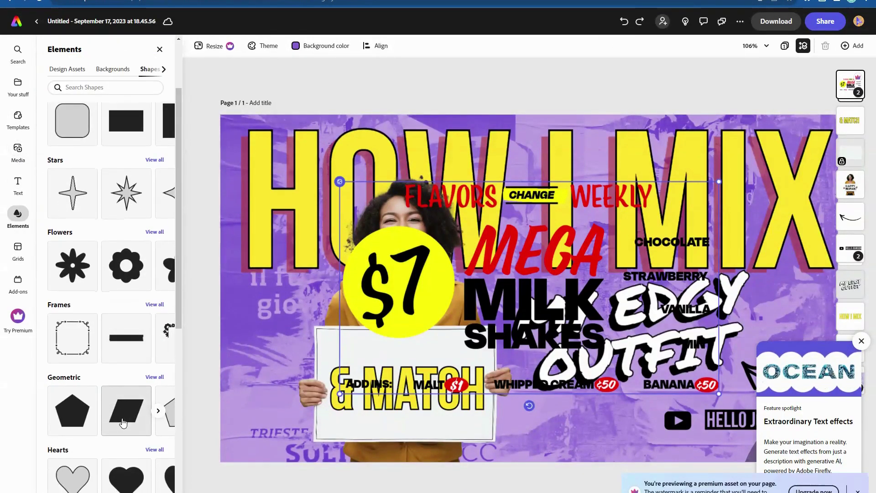
scroll(122, 420, "down", 5)
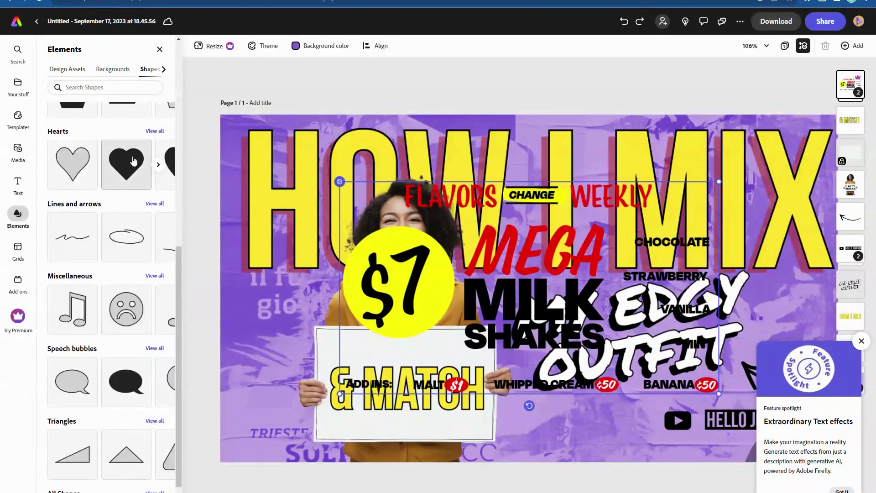
left_click(132, 163)
left_click_drag(560, 271, 280, 290)
Step: Delete the milk shake template group from the thumbnail
left_click(525, 262)
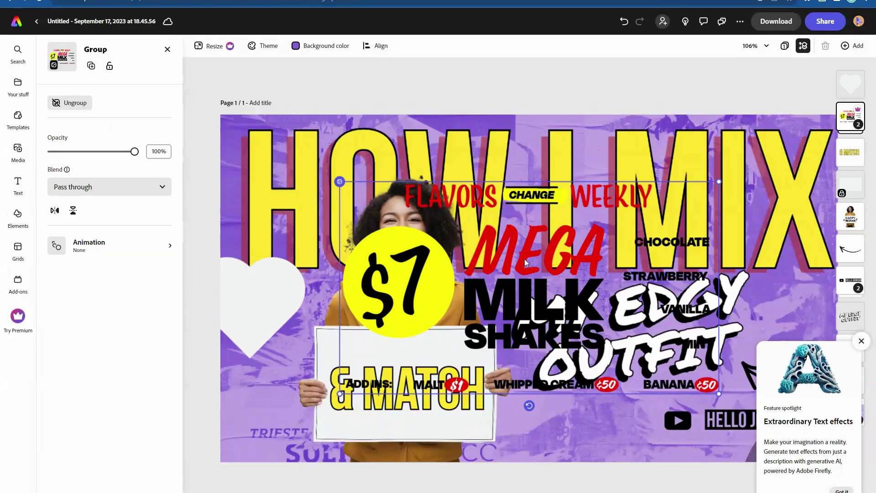
right_click(525, 259)
left_click(545, 314)
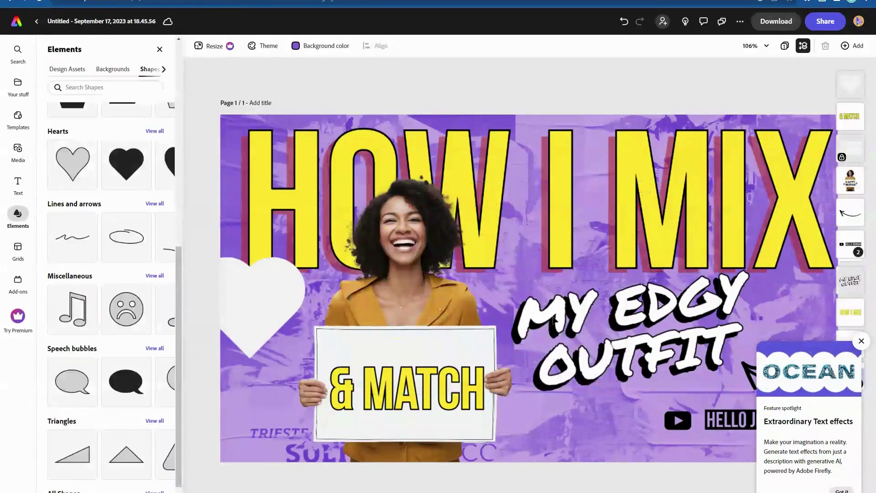
Step: Move the white heart over the I between HOW and MIX
left_click(276, 333)
left_click_drag(275, 333, 576, 200)
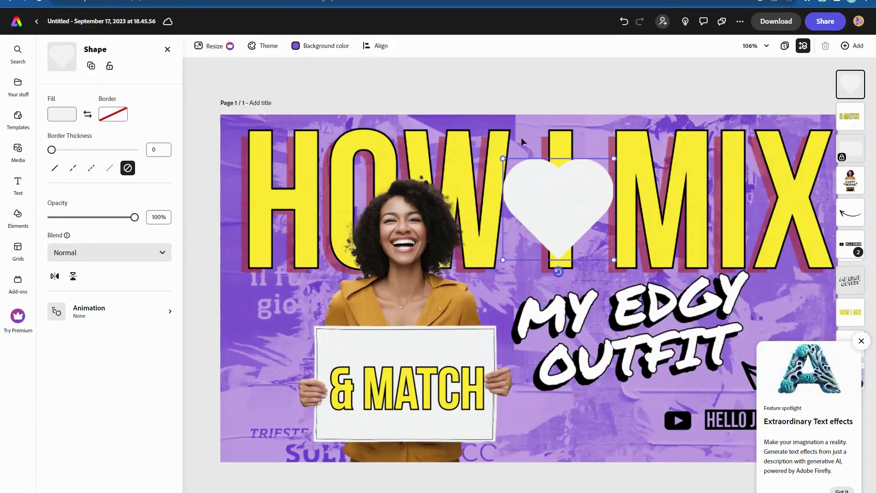
left_click(468, 78)
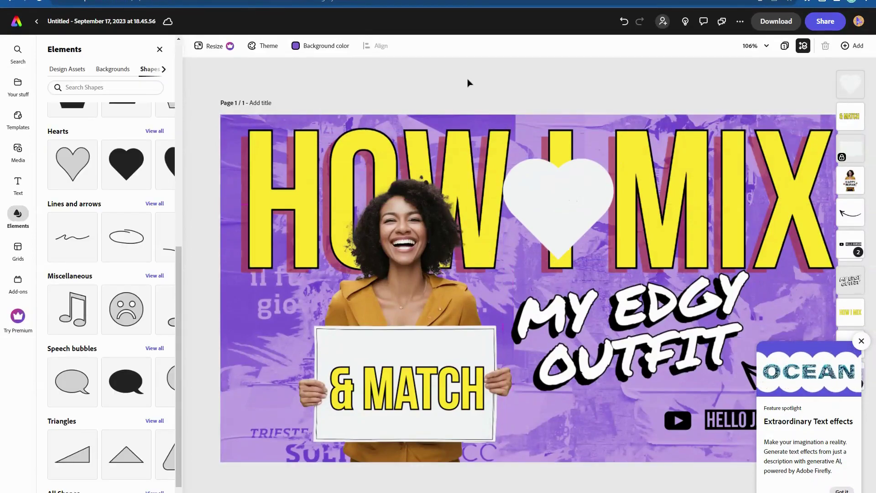